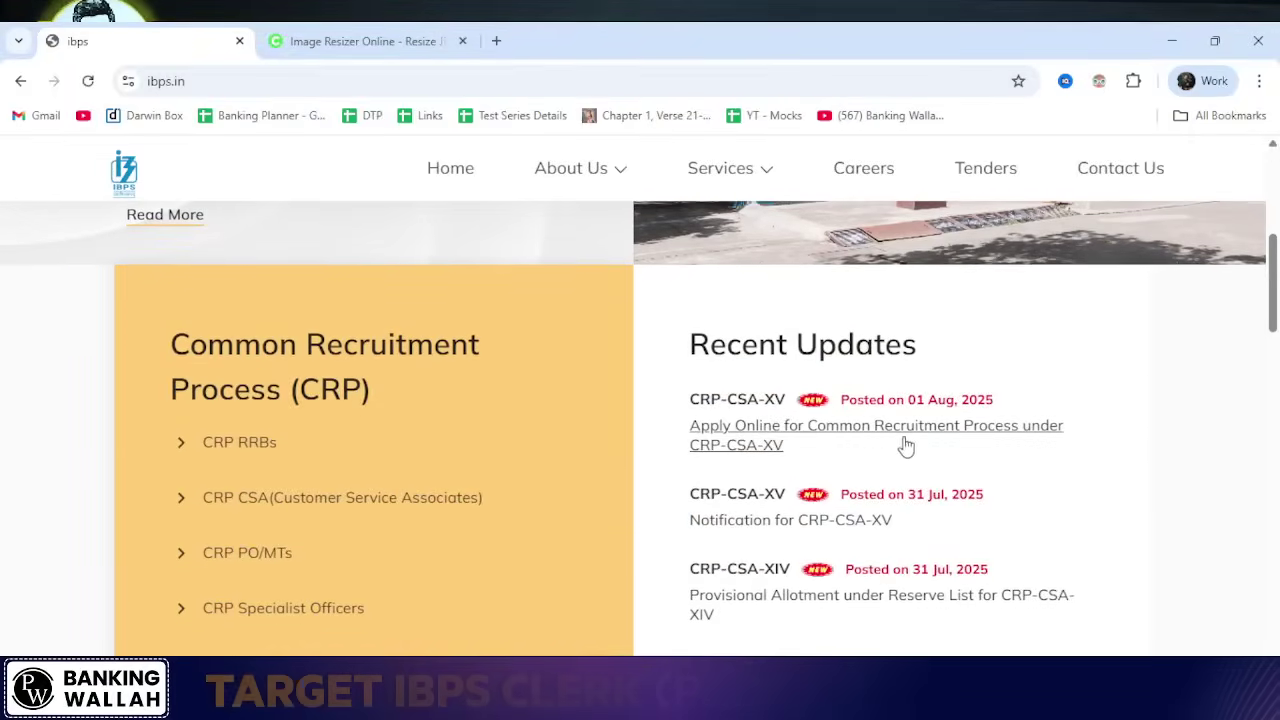
Step: Open the online application for the Common Recruitment Process under CRP-CSA-XV and start a new registration
click(772, 452)
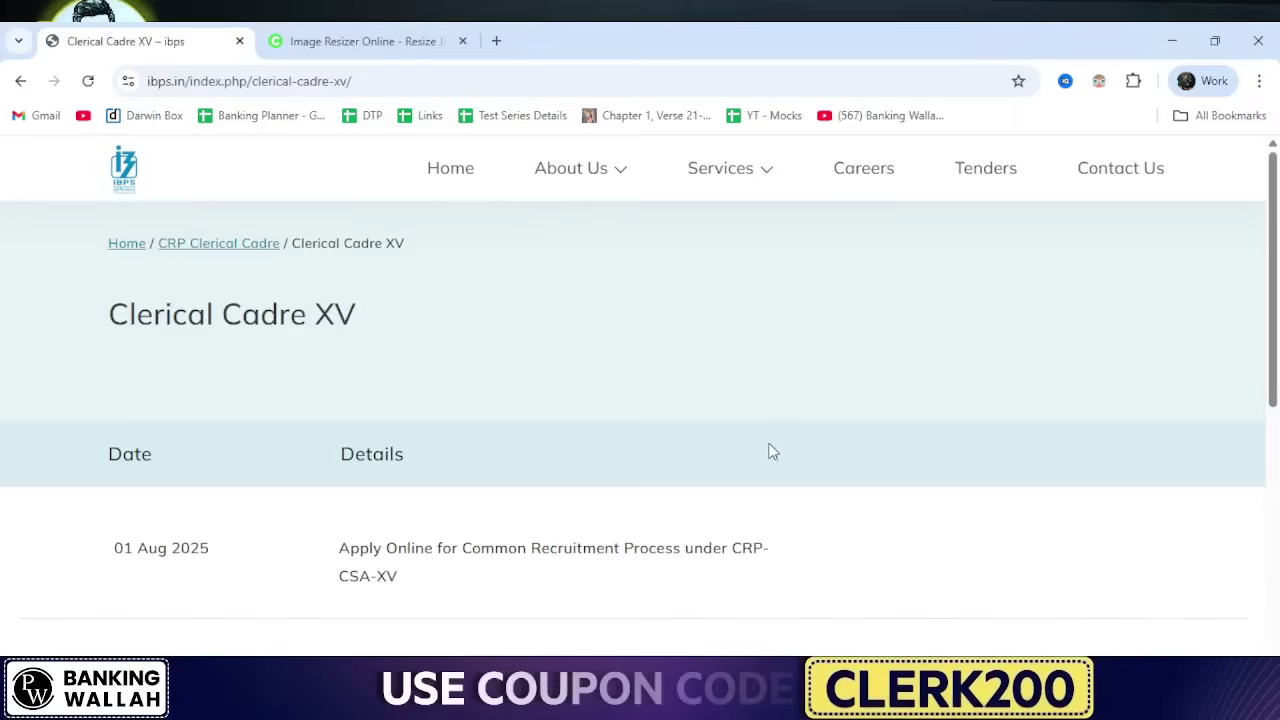
scroll(772, 438, down, 1)
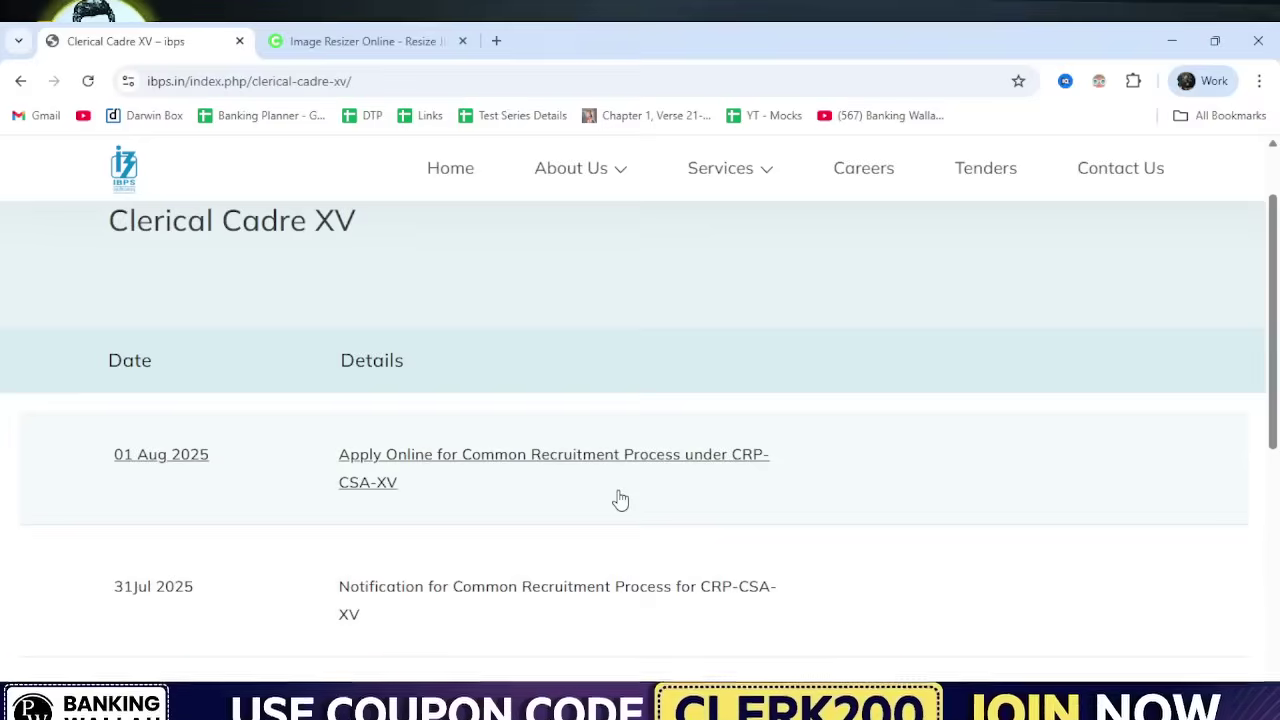
click(437, 471)
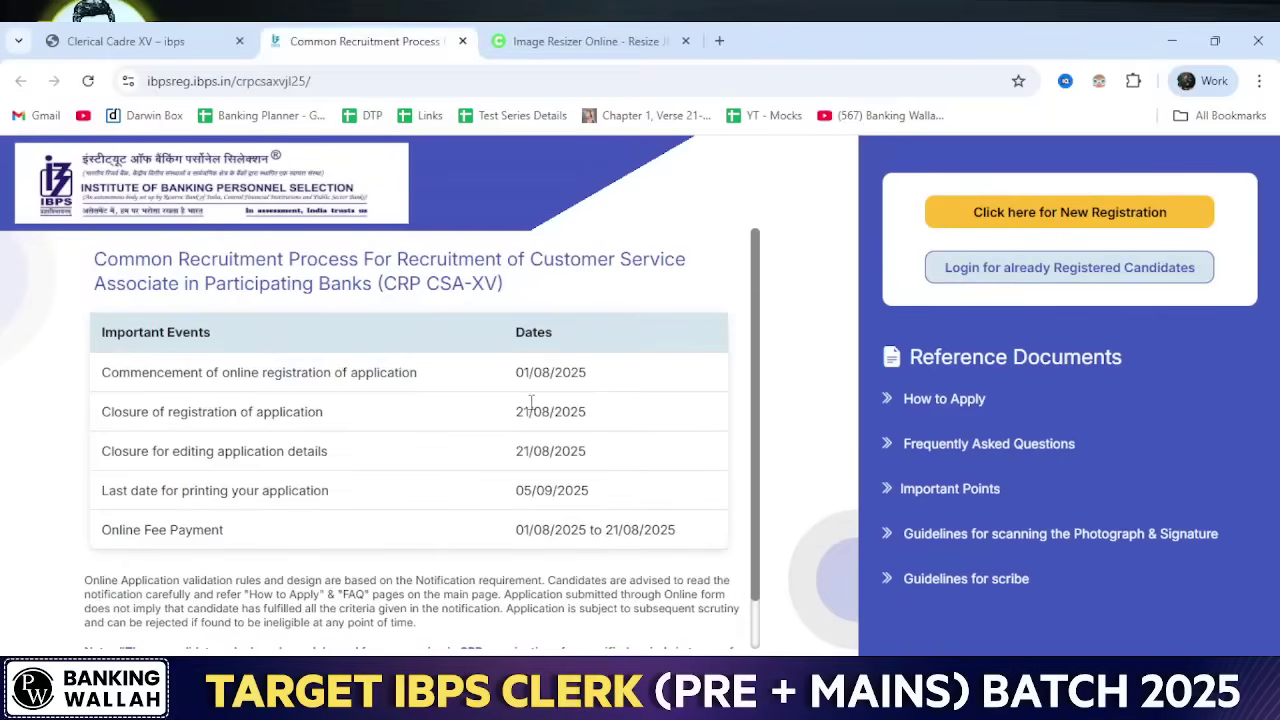
click(1006, 222)
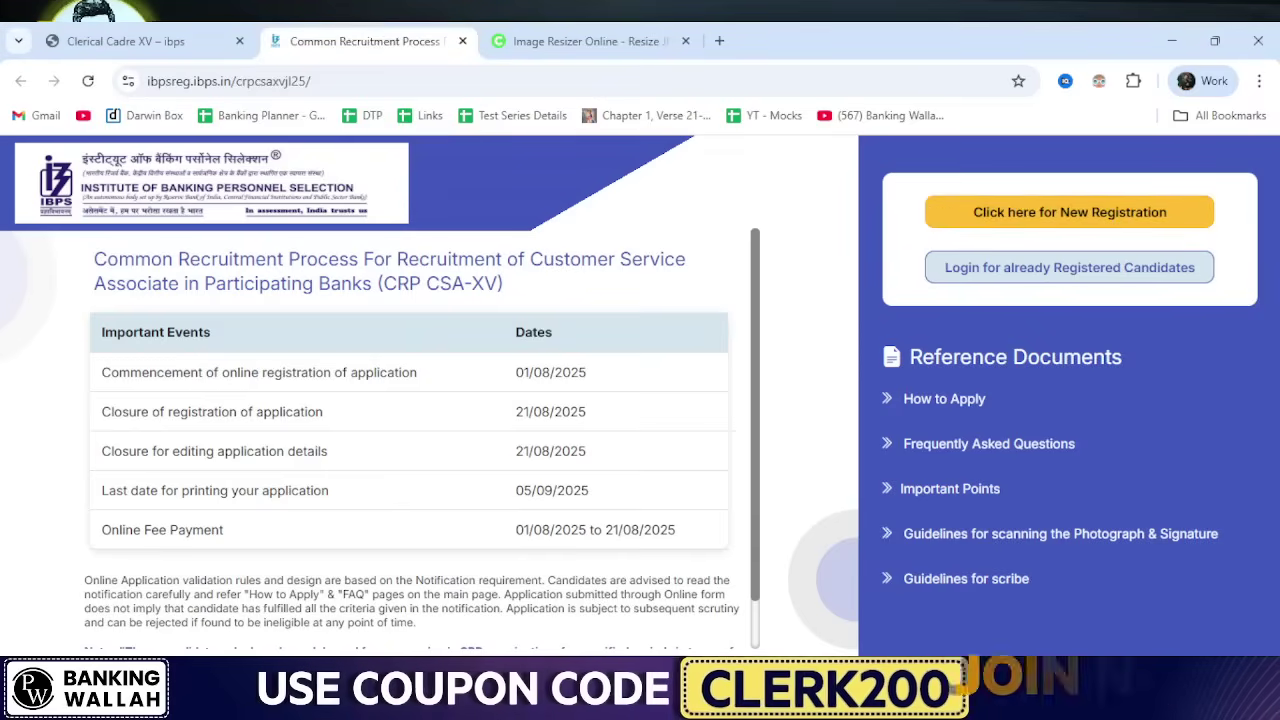
Step: Switch to the online image resizer, dismiss the advert and load the candidate's photo
click(585, 45)
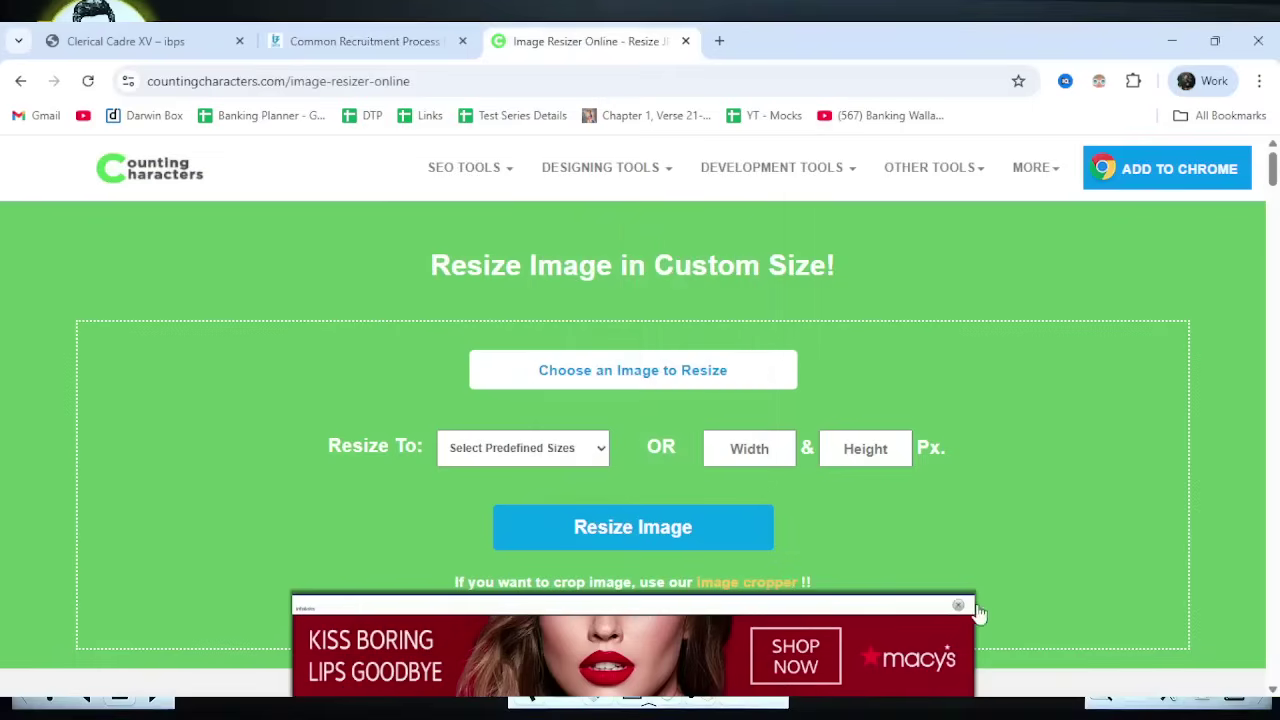
click(958, 605)
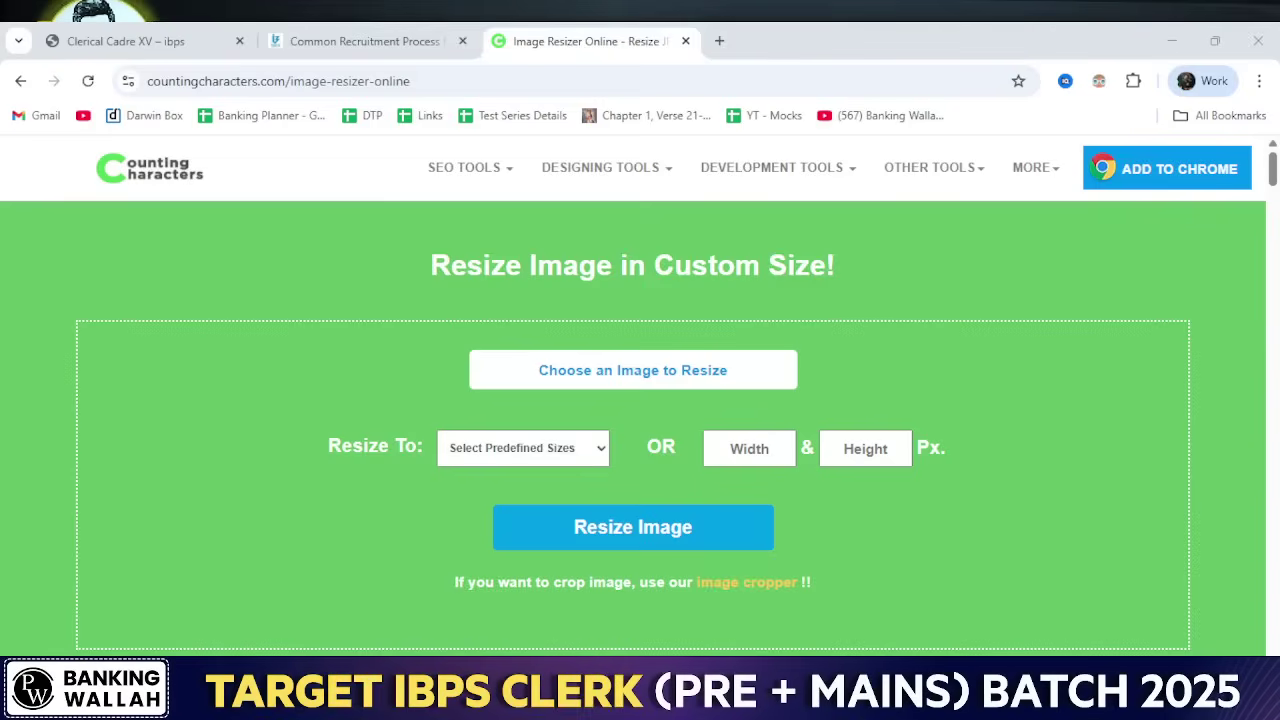
key(Return)
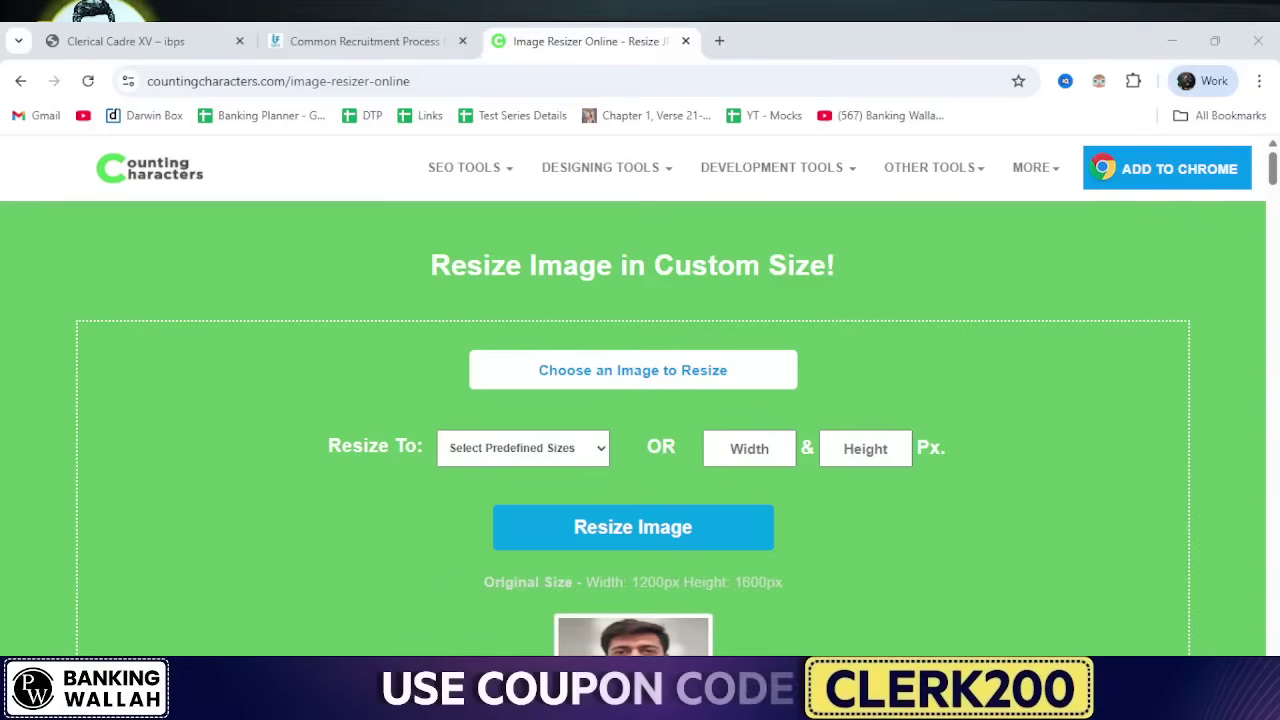
Step: Resize the photo to 200 px wide by 230 px high and download the resized image
scroll(690, 527, down, 2)
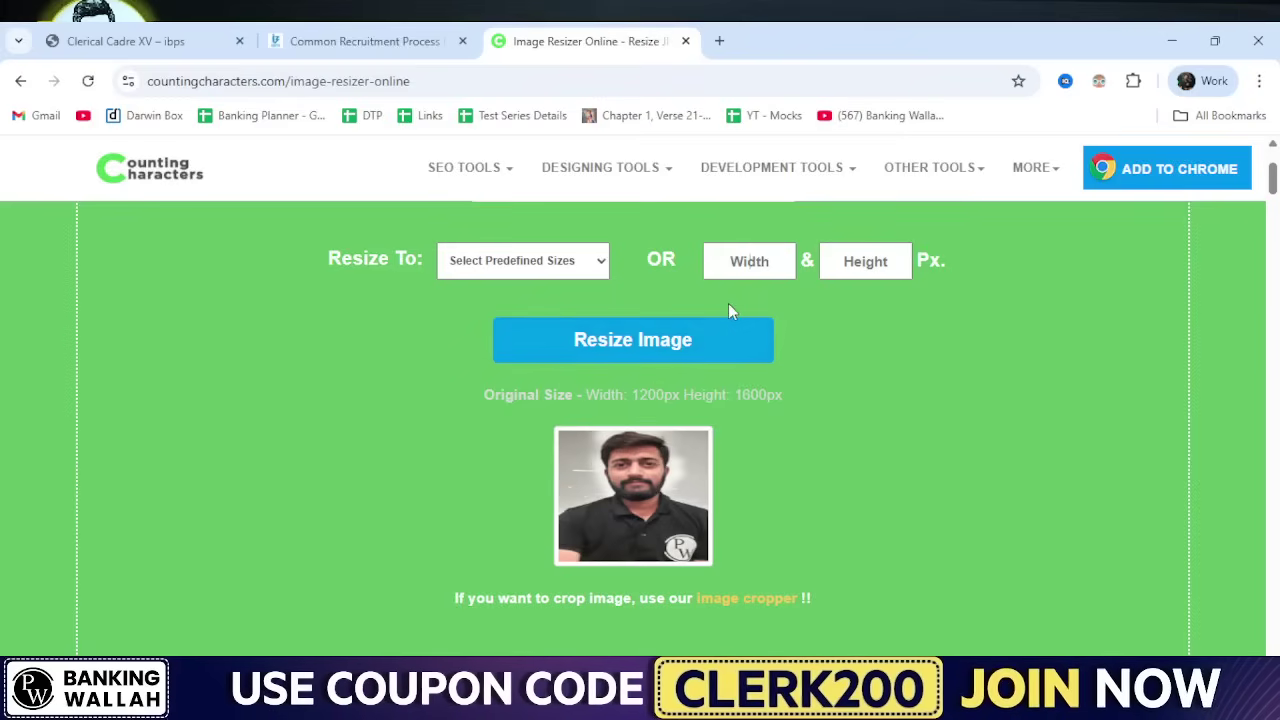
text(200)
click(888, 265)
text(230)
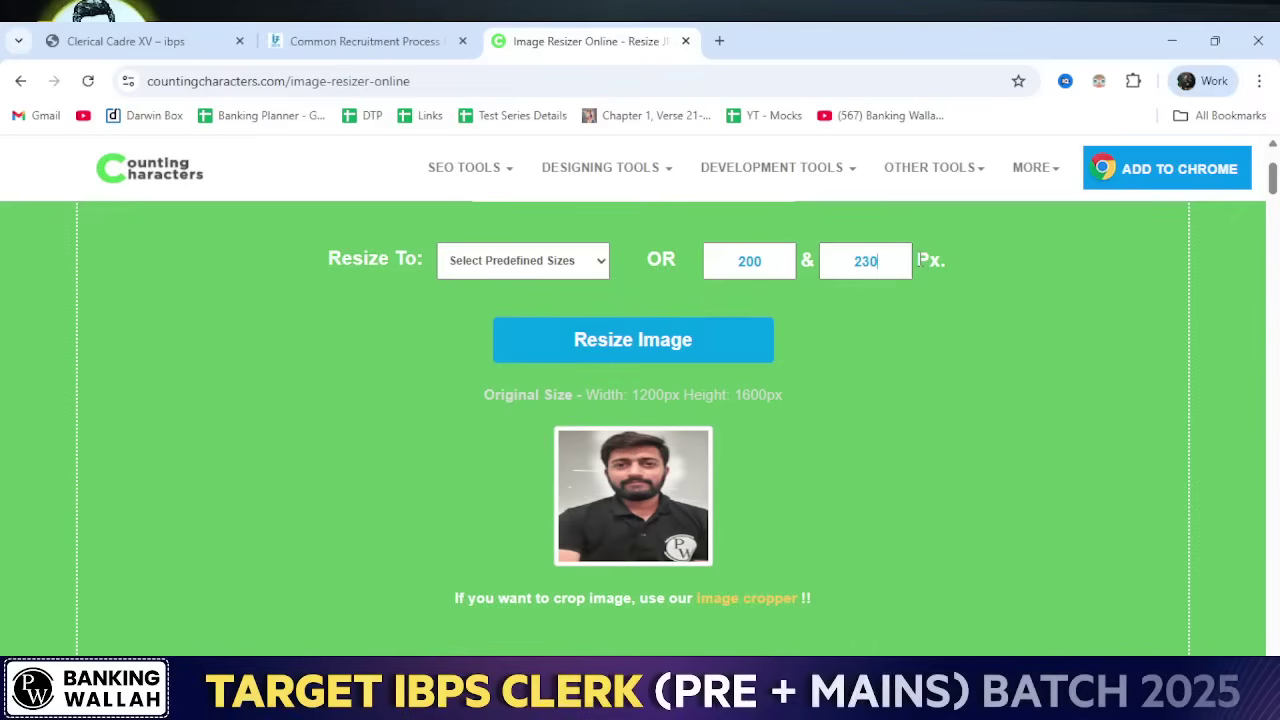
click(695, 355)
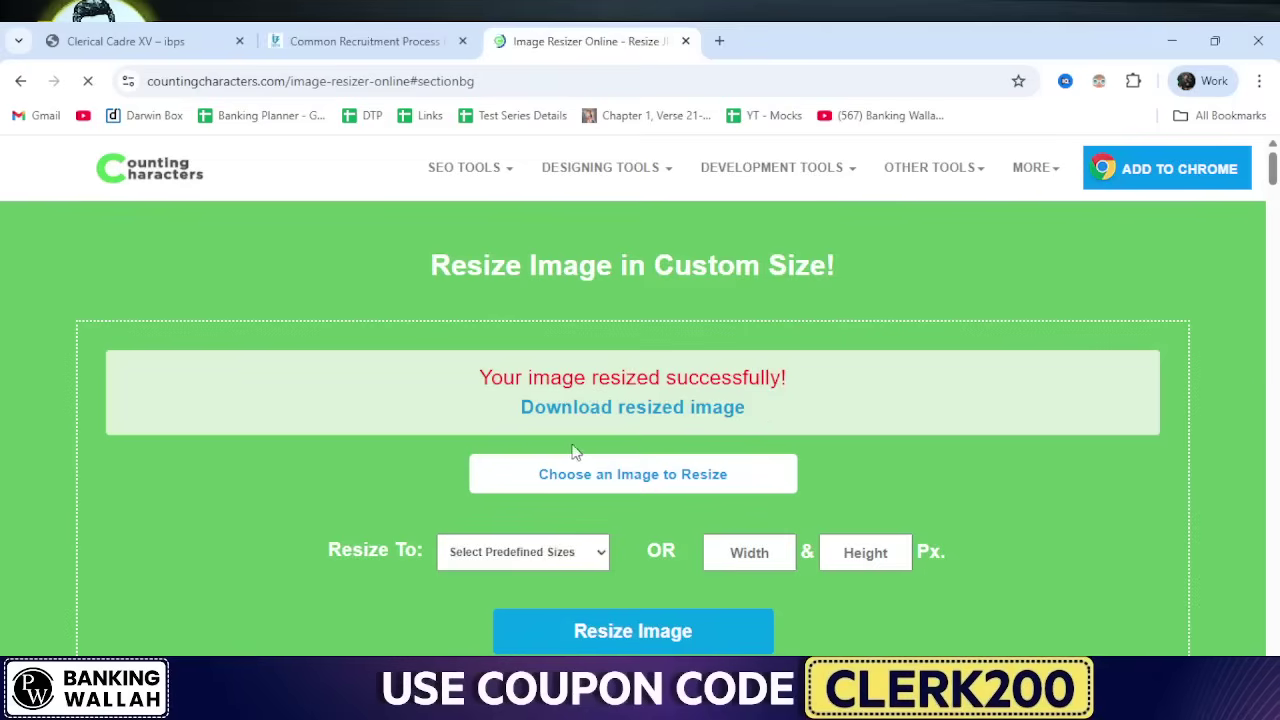
click(587, 420)
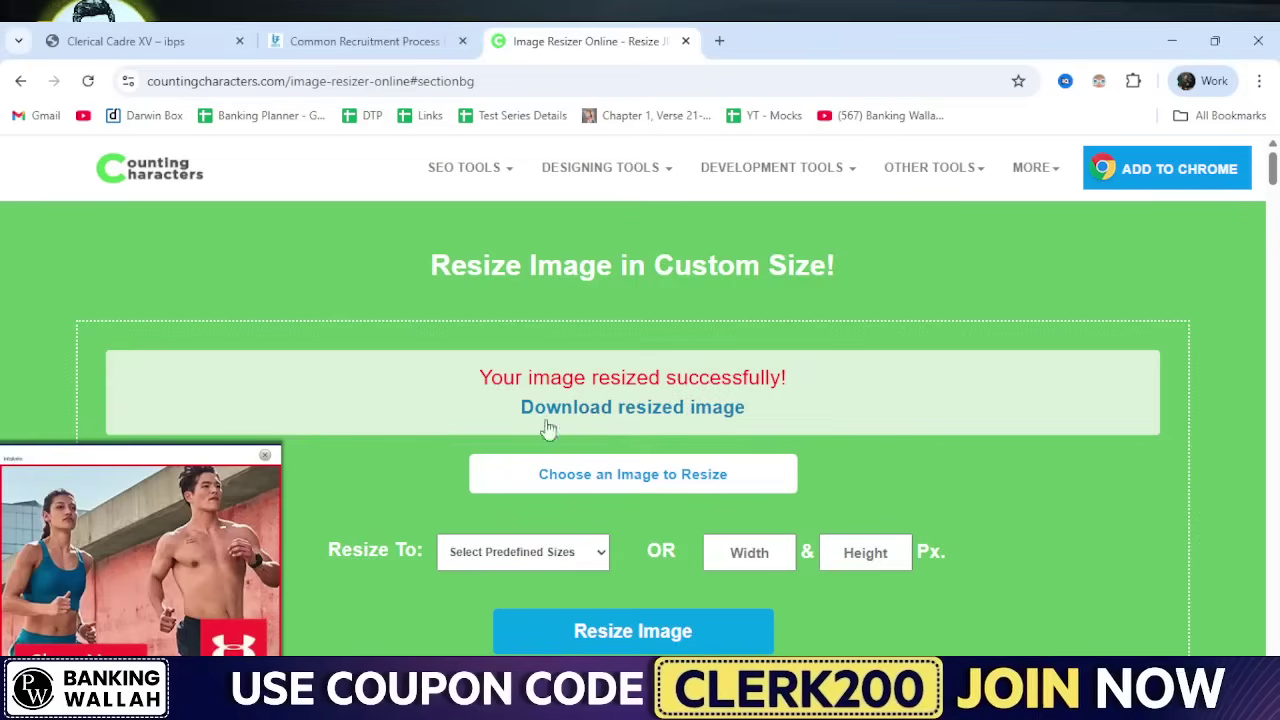
click(265, 455)
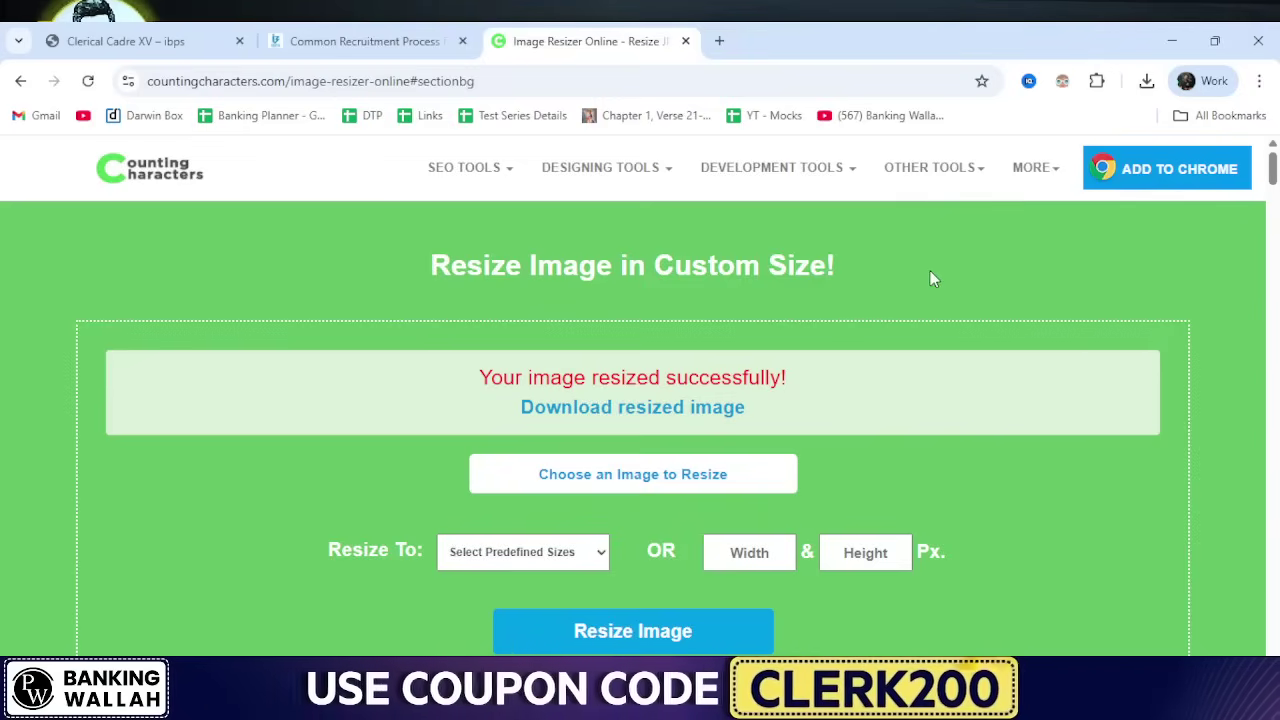
Step: Load the candidate's original photo into the image resizer again
scroll(929, 277, down, 3)
click(676, 352)
scroll(746, 305, up, 3)
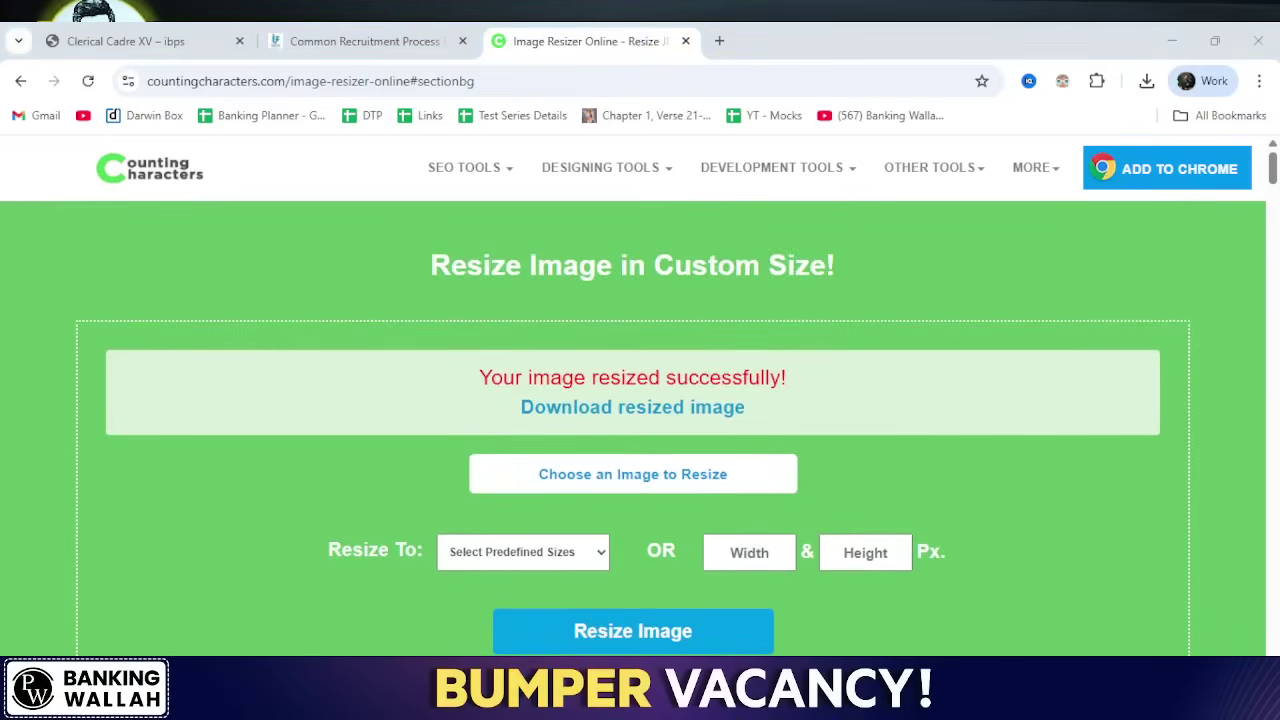
Step: Resize the photo to 400 px wide by 460 px high and download the resized image
scroll(719, 296, down, 2)
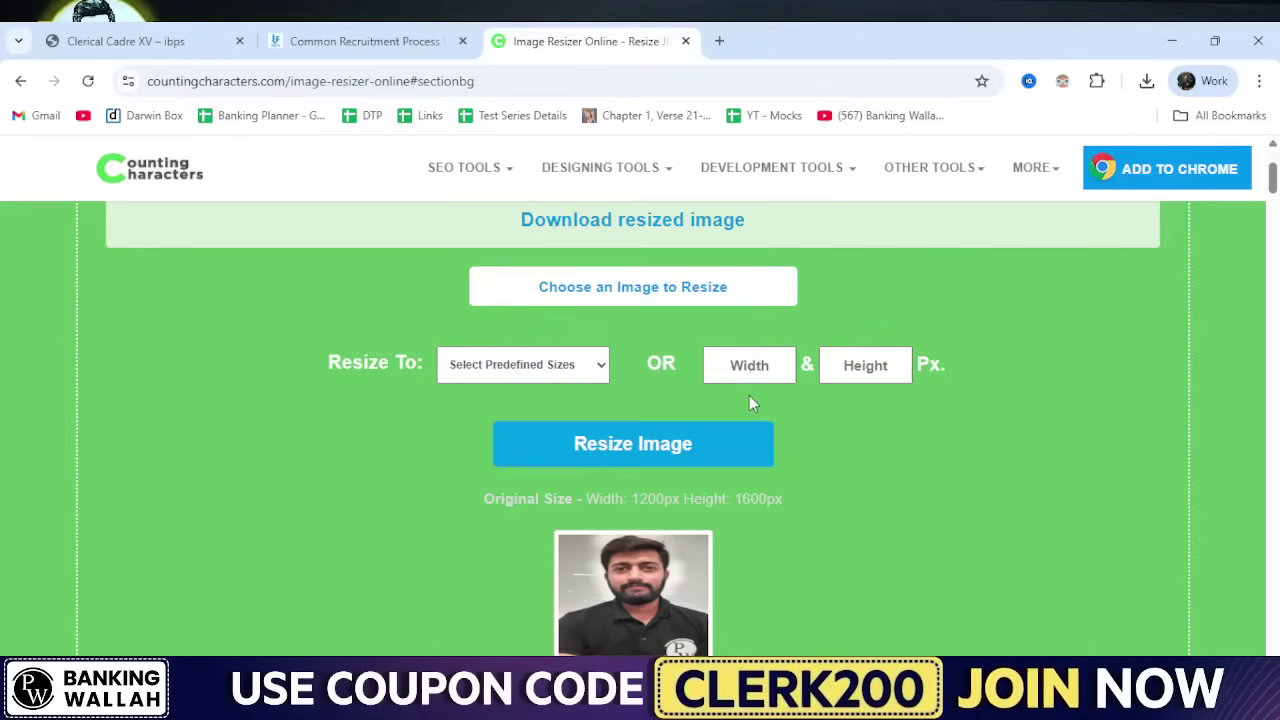
text(400)
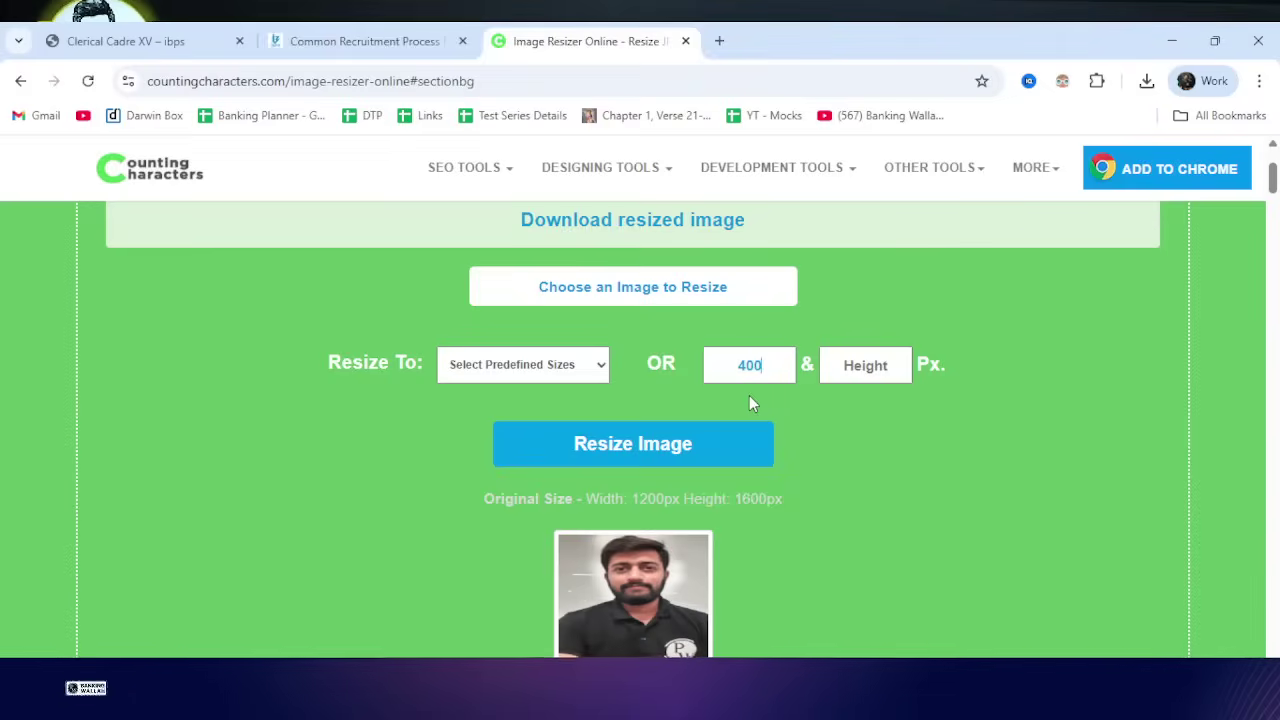
click(876, 372)
text(460)
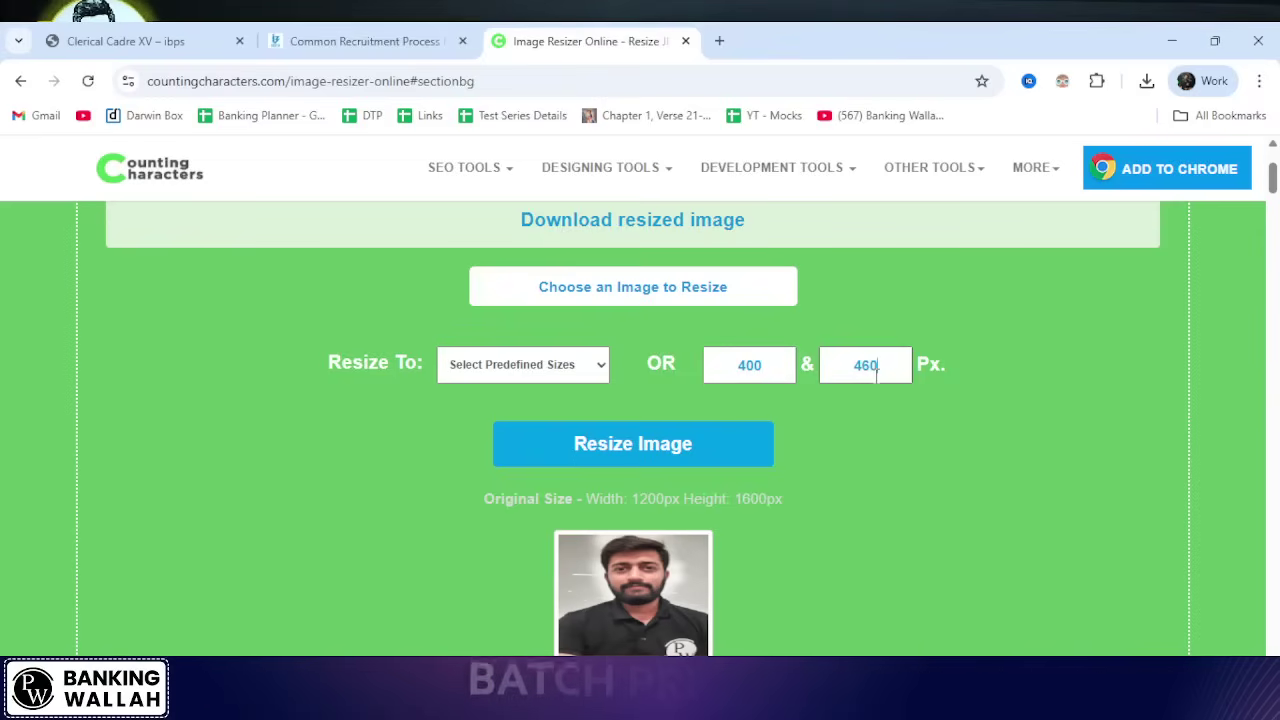
click(646, 457)
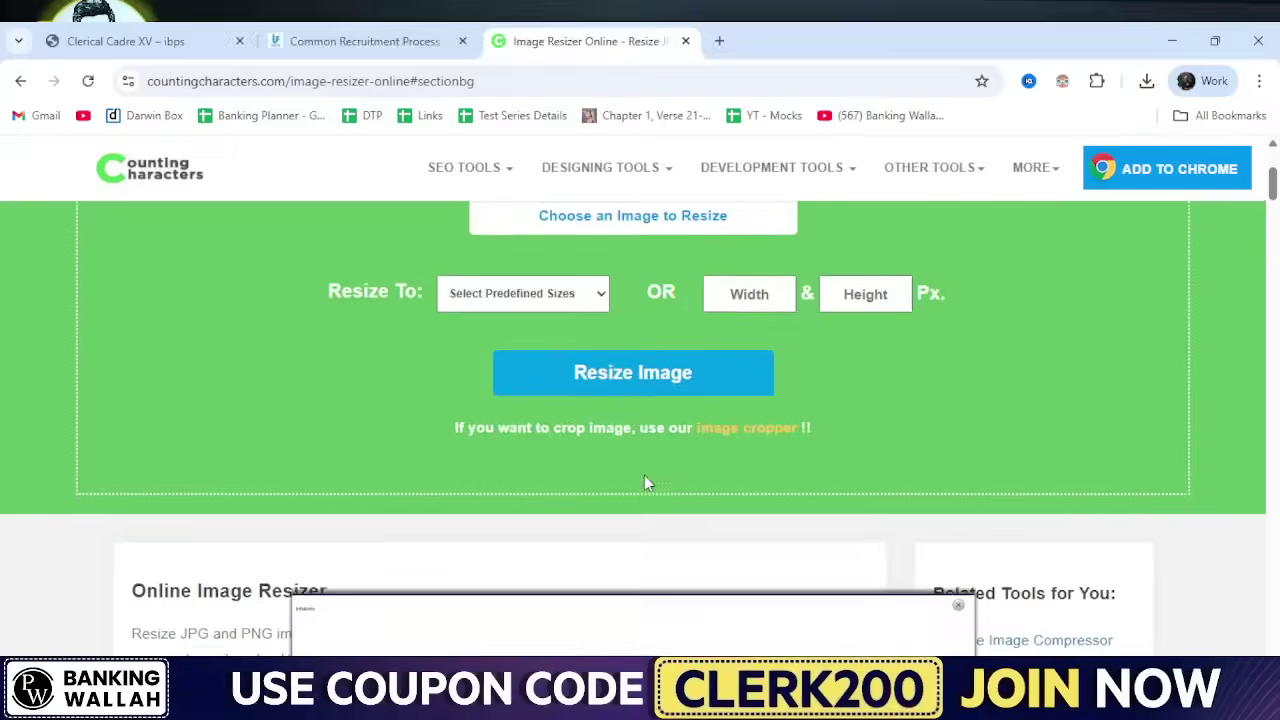
scroll(642, 475, up, 2)
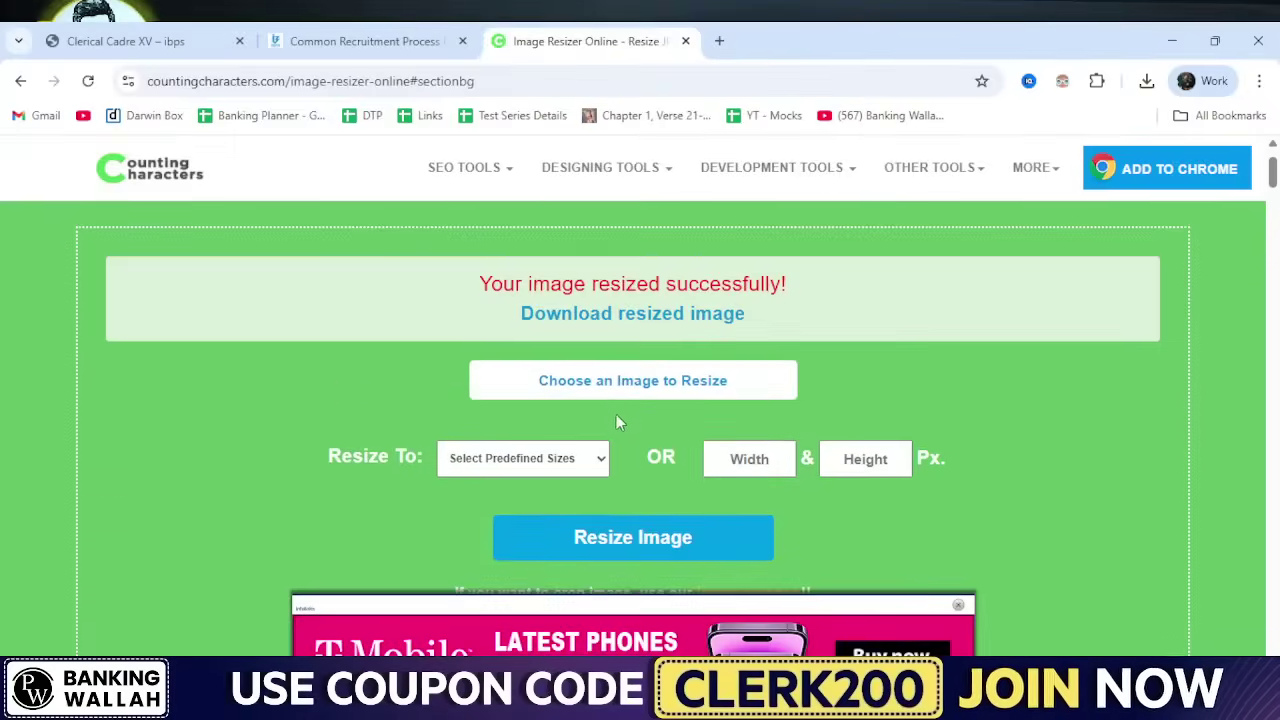
click(965, 605)
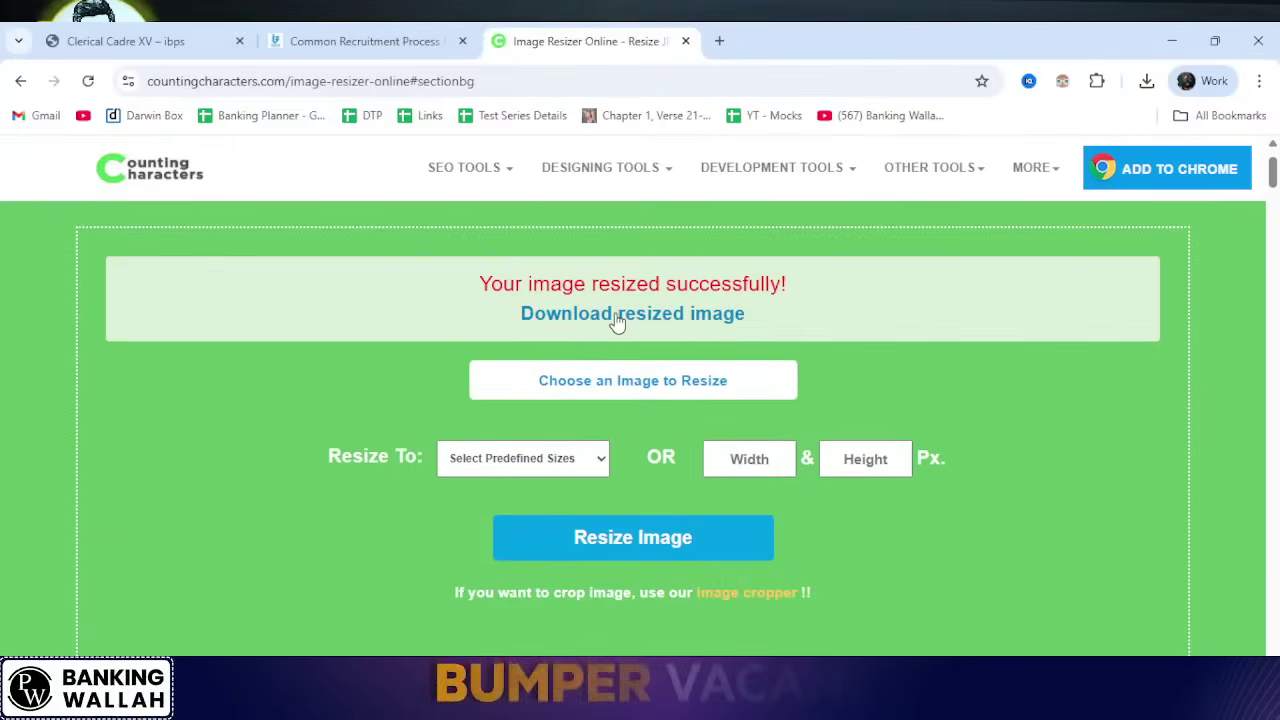
click(651, 318)
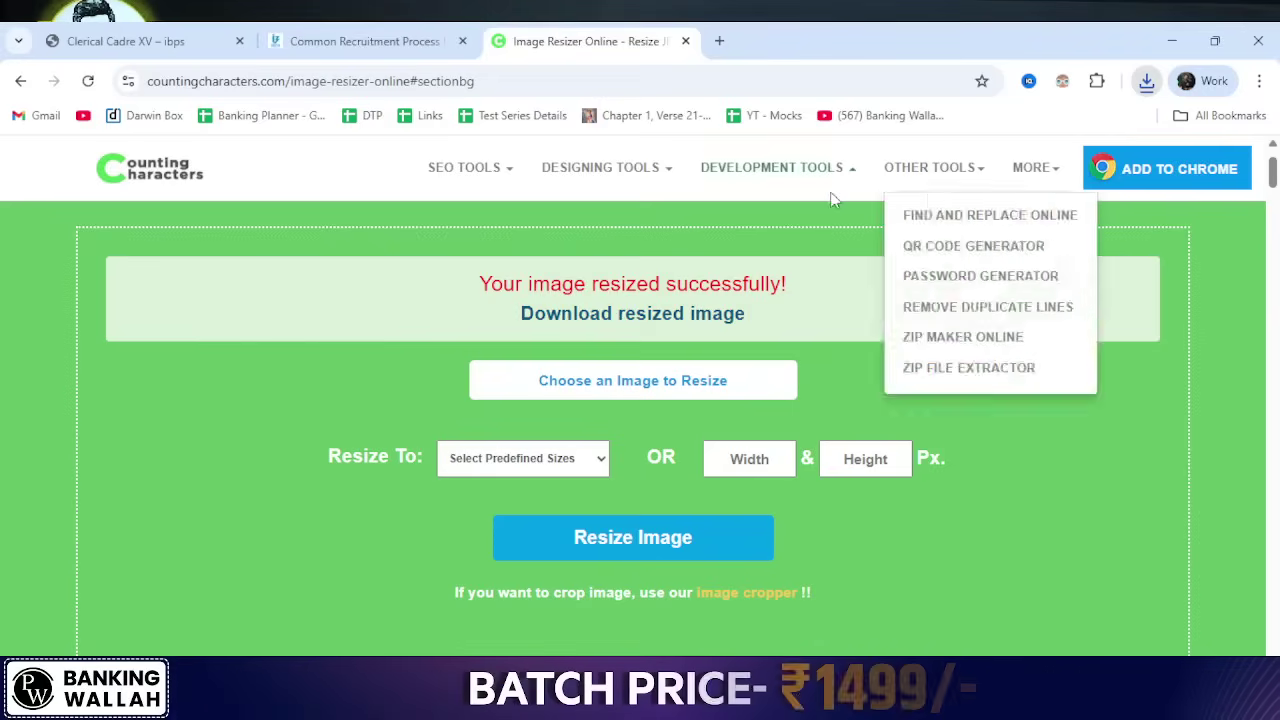
key(alt+Tab)
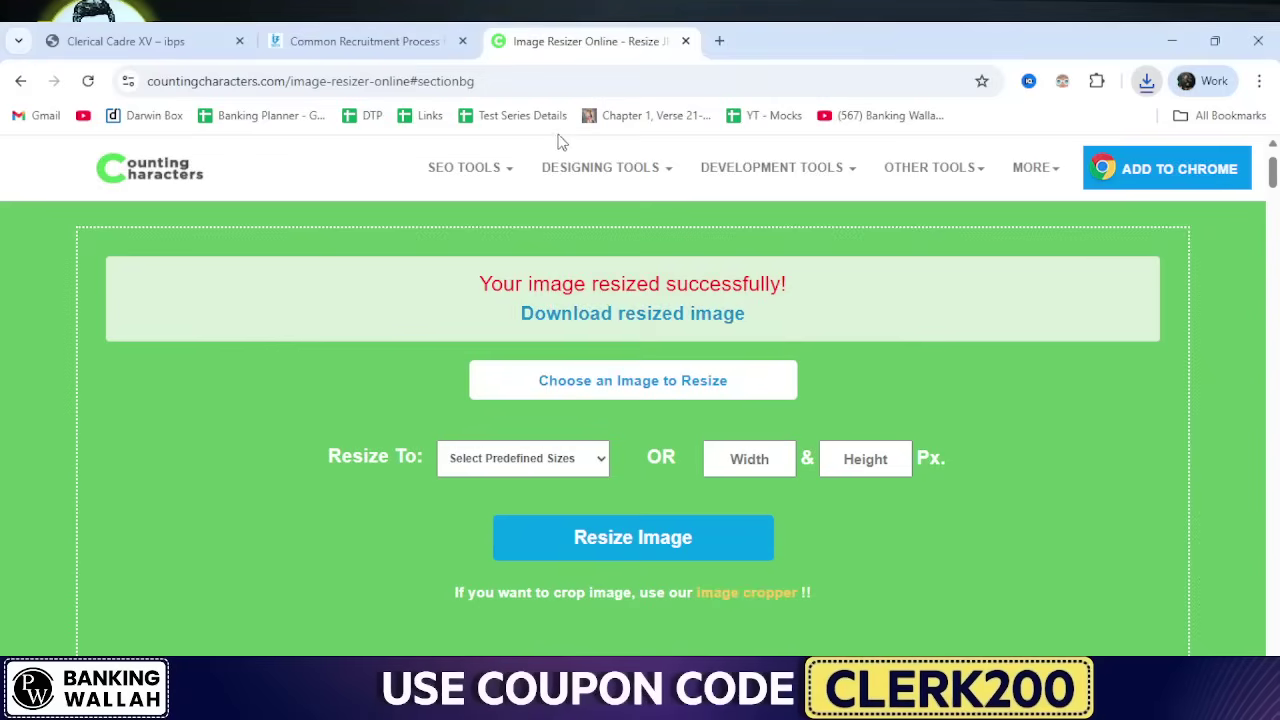
key(alt+Tab)
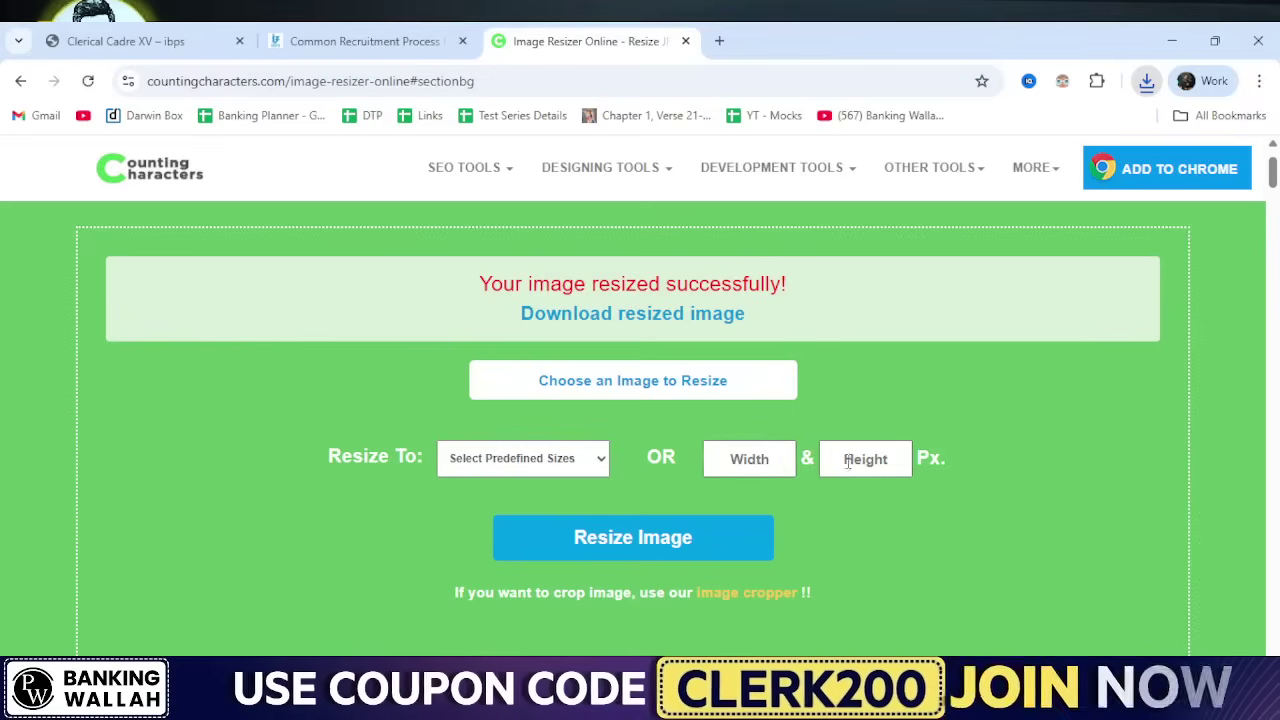
Step: Return to the CRP-CSA-XV registration, submit the completed basic information with its security code and confirm the details as correct
click(345, 41)
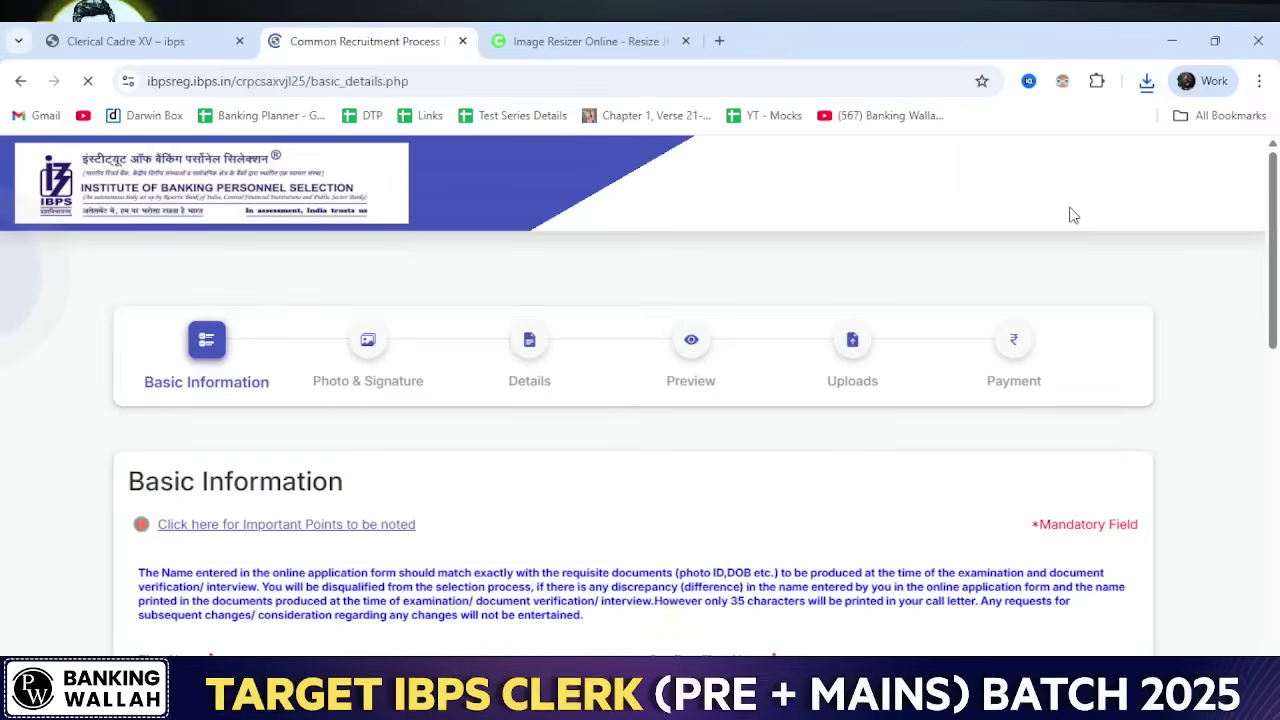
scroll(616, 283, down, 2)
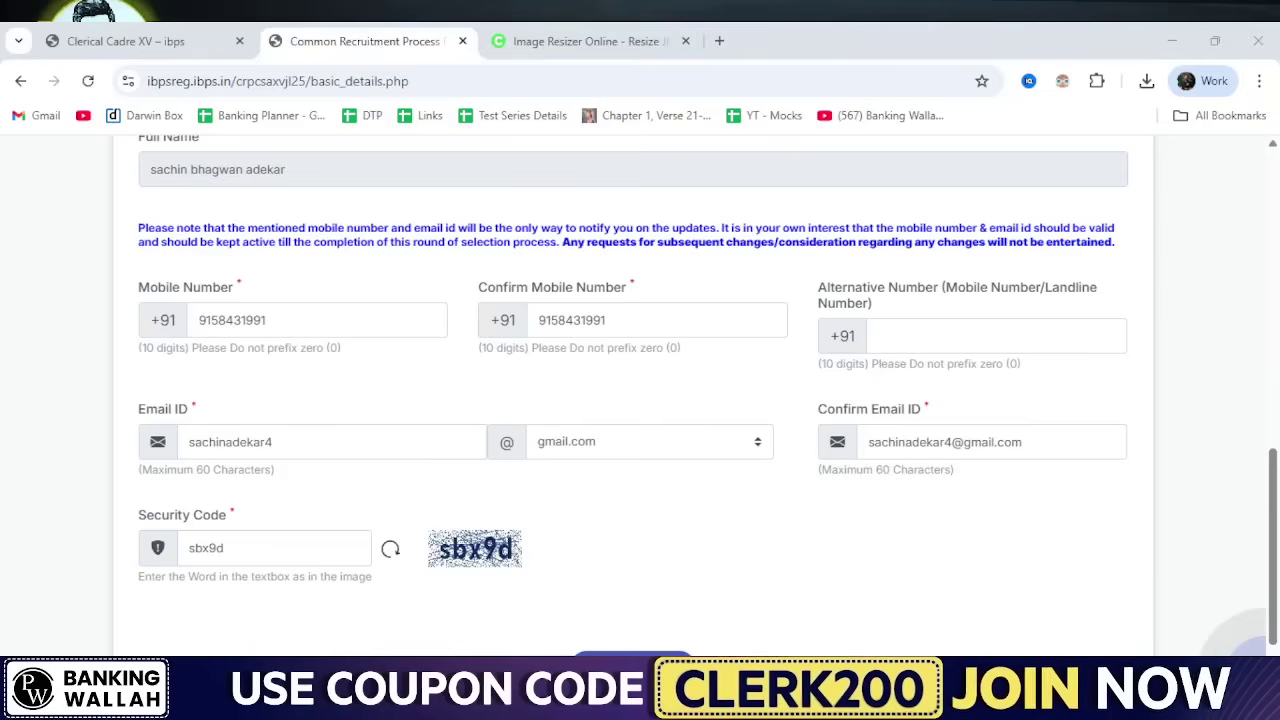
click(226, 548)
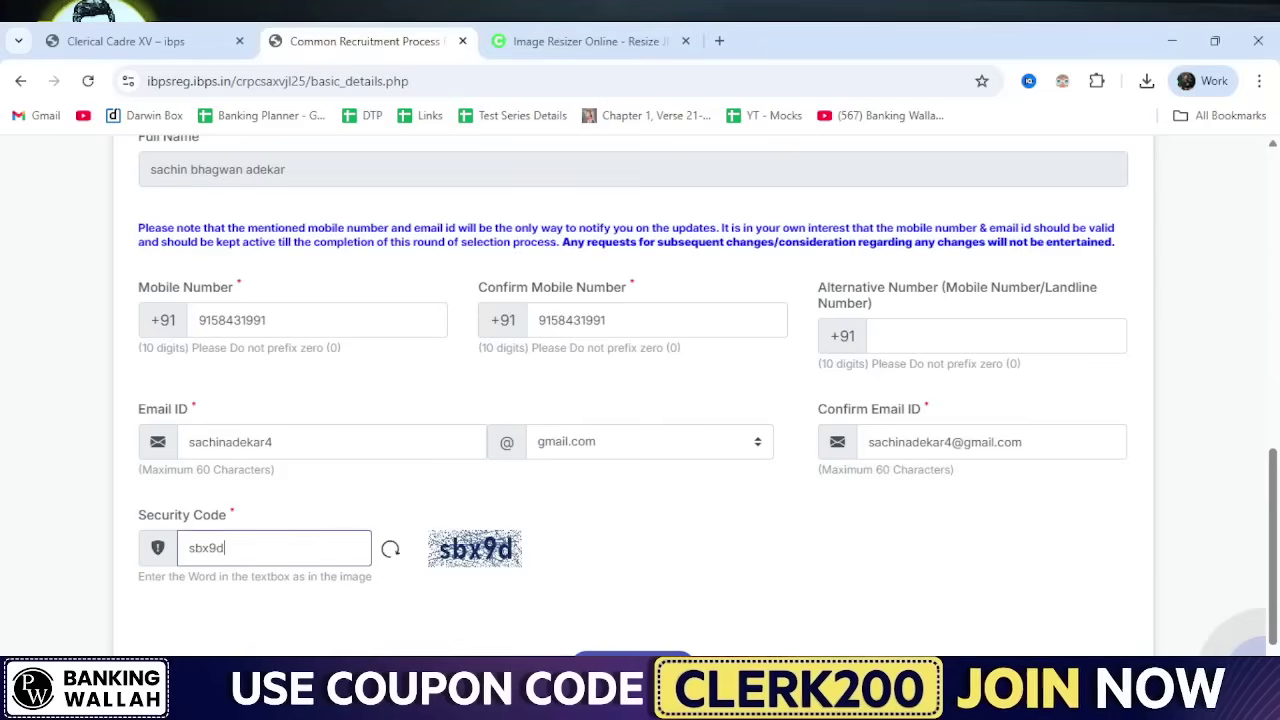
click(632, 665)
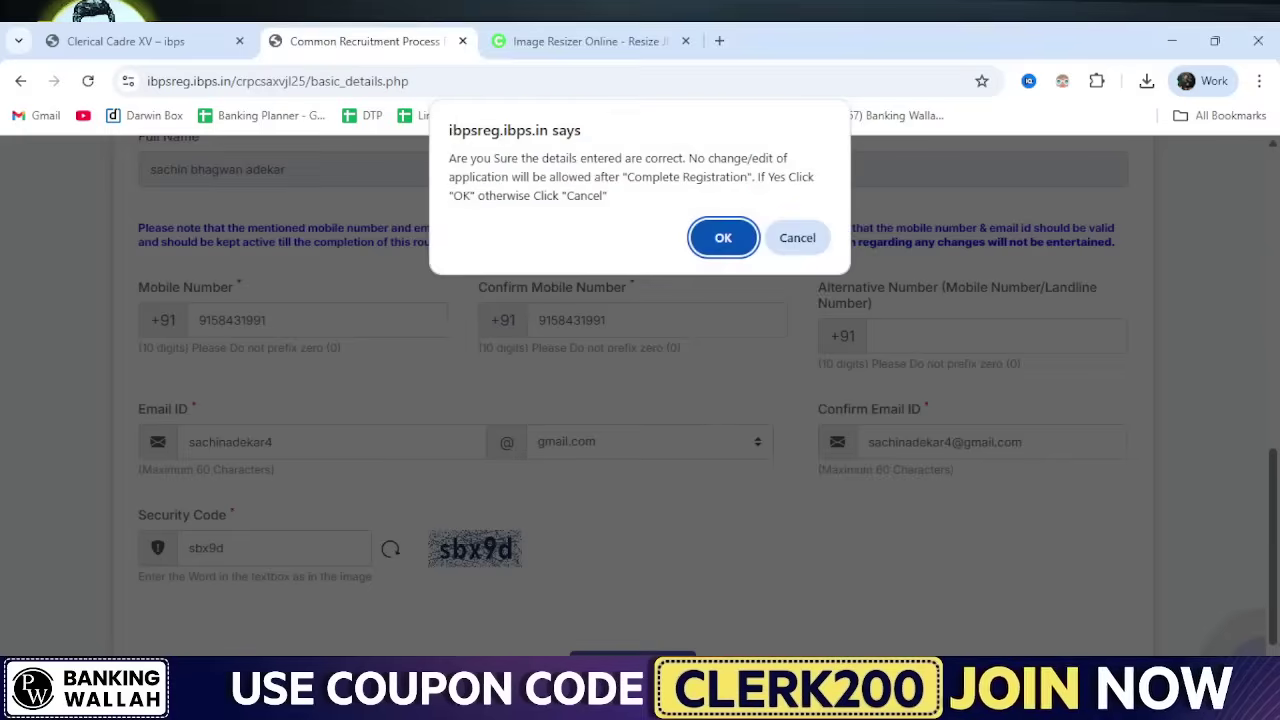
click(721, 245)
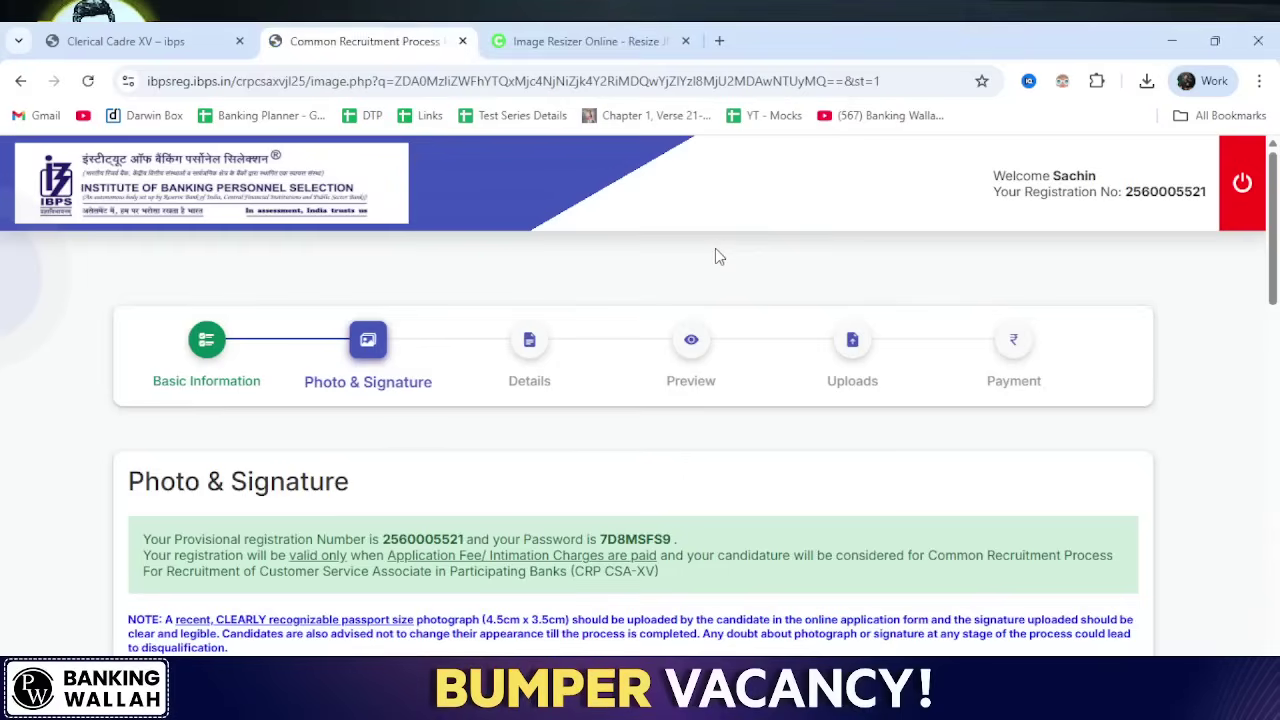
Step: Upload Photo.jpeg as the scanned photograph of the candidate
scroll(716, 249, down, 3)
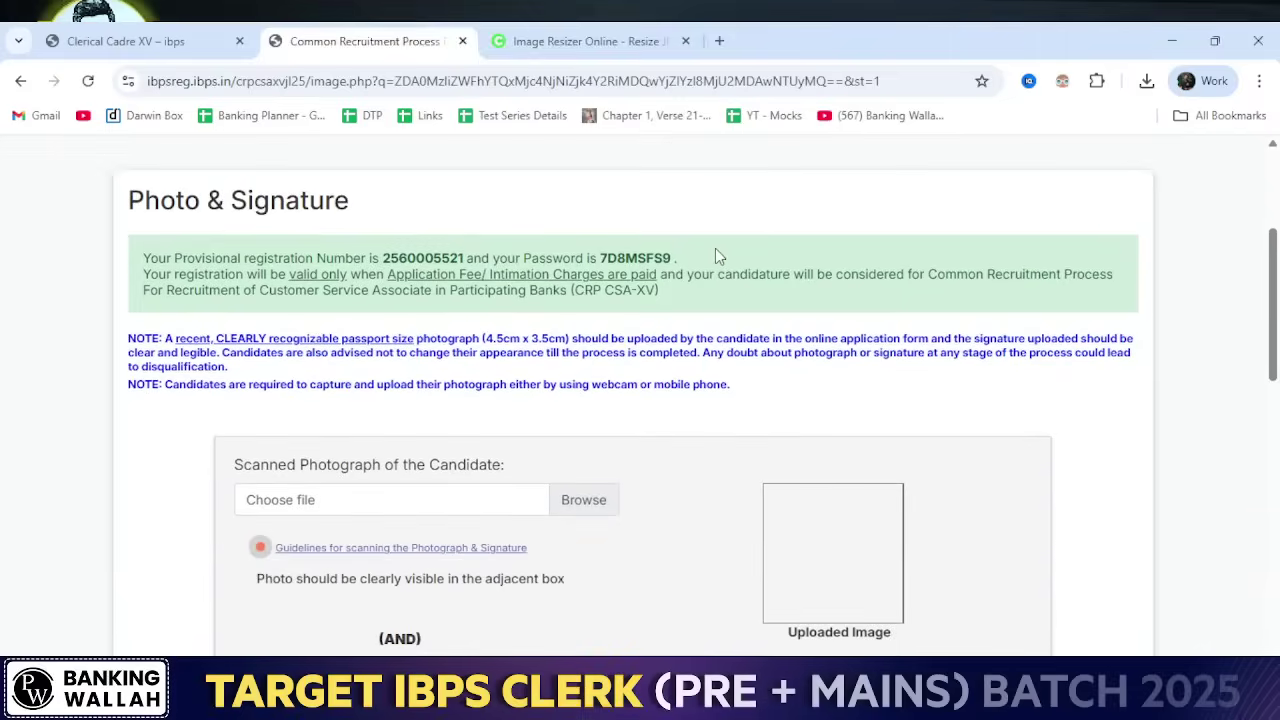
scroll(715, 257, down, 1)
scroll(445, 348, down, 1)
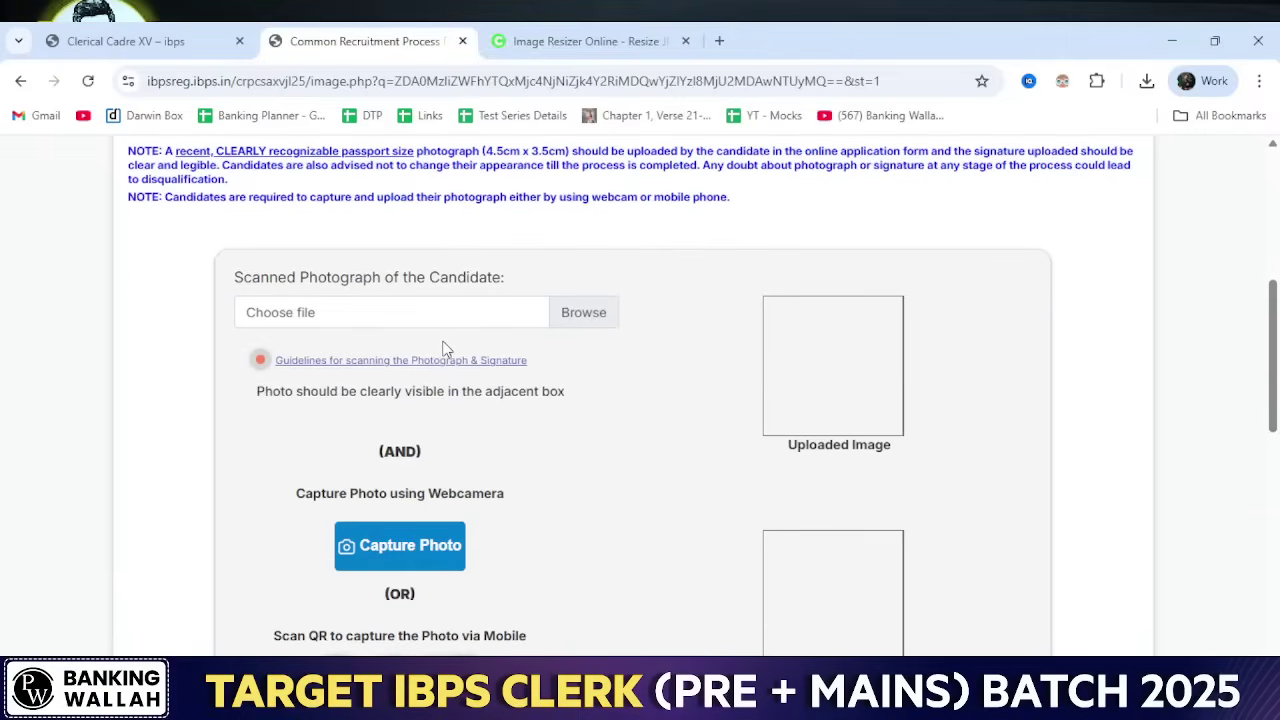
click(571, 313)
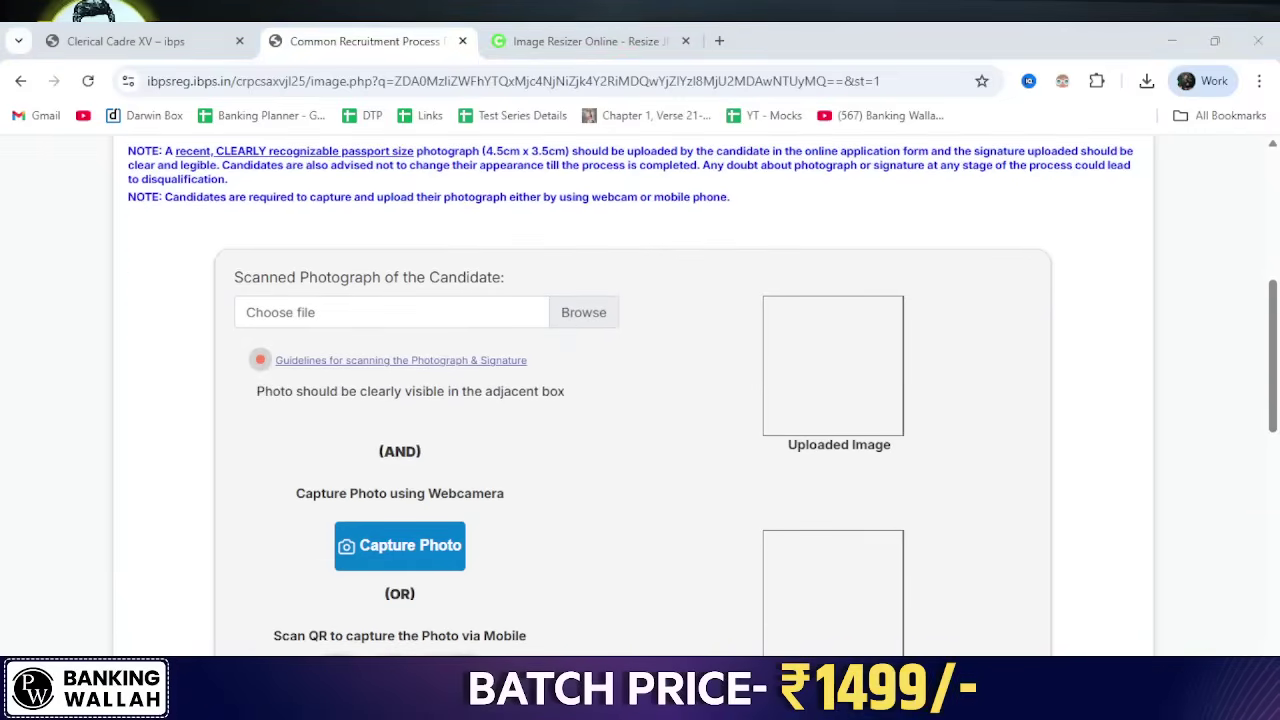
key(Return)
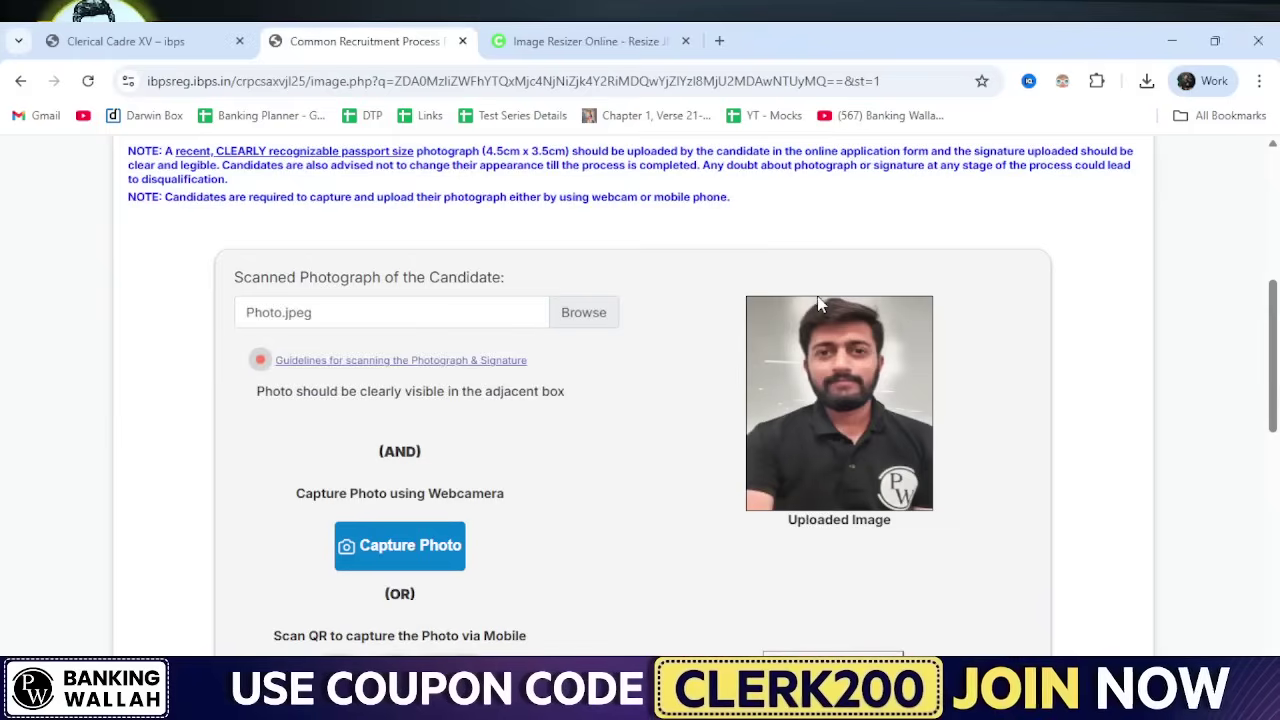
Step: Capture the candidate's live photo through the mobile QR code and confirm that it is a valid photo
scroll(700, 365, down, 2)
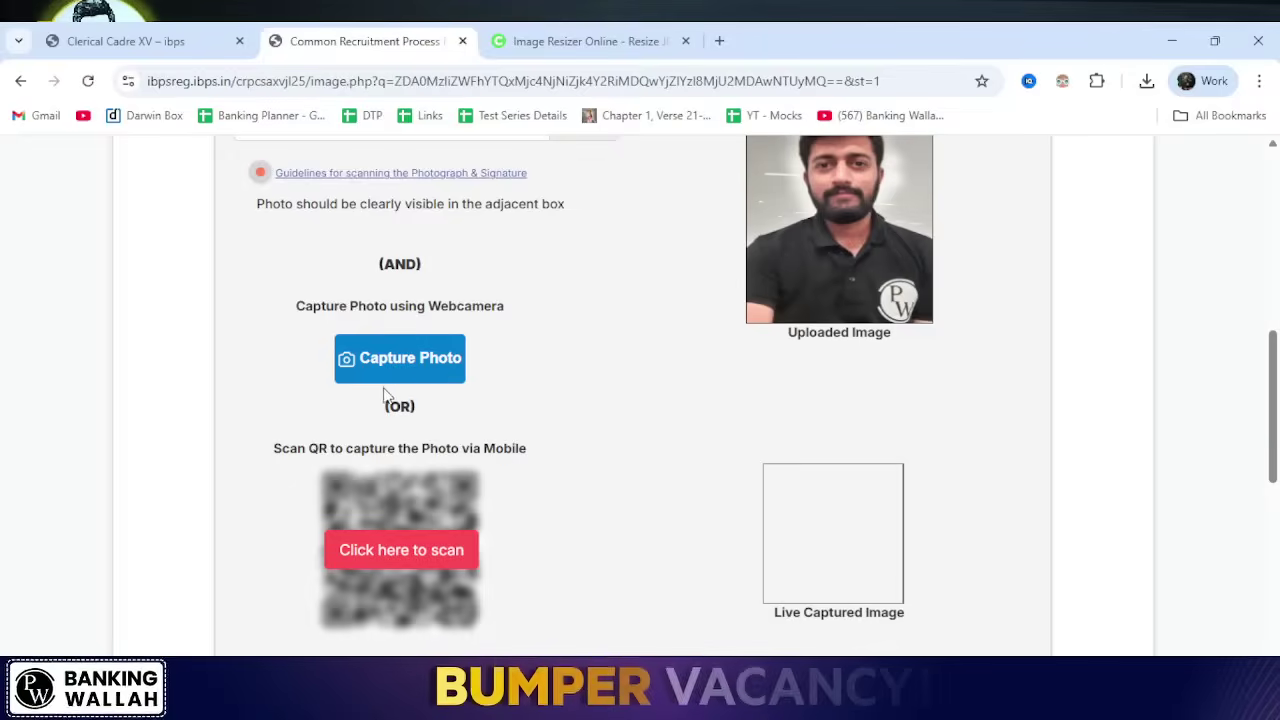
click(380, 565)
scroll(386, 549, down, 1)
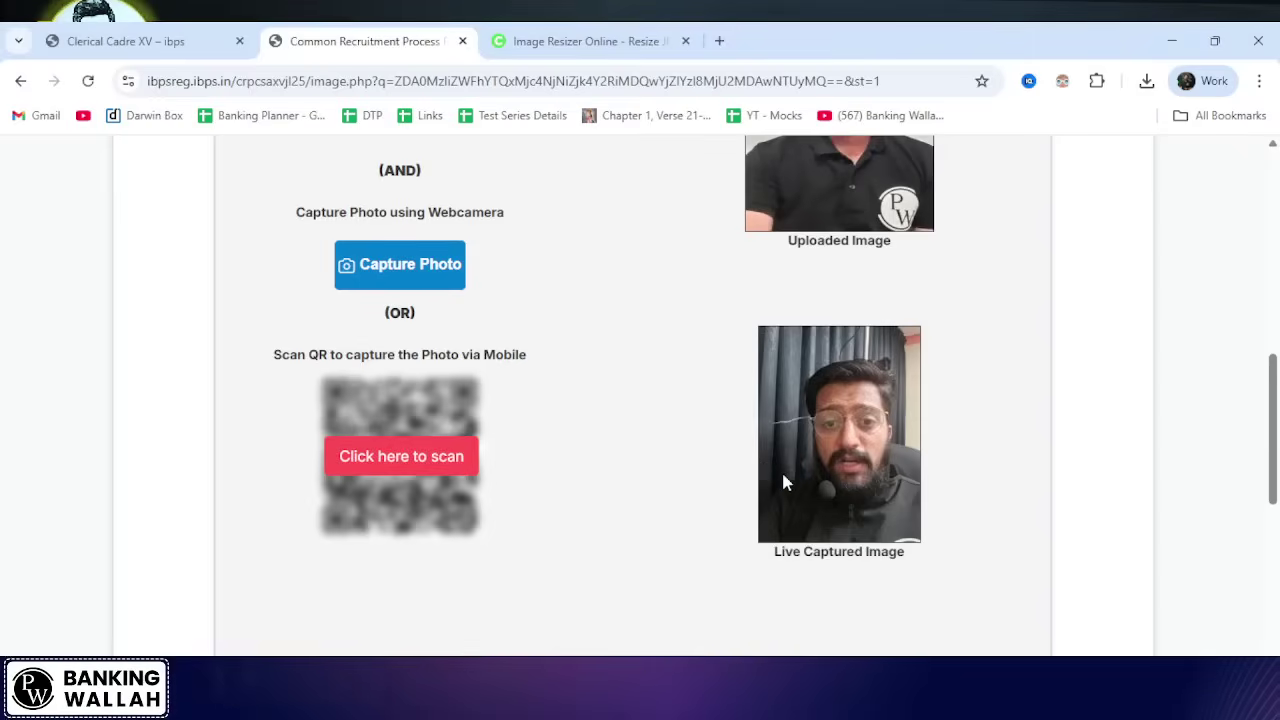
scroll(773, 474, down, 1)
scroll(773, 474, down, 1)
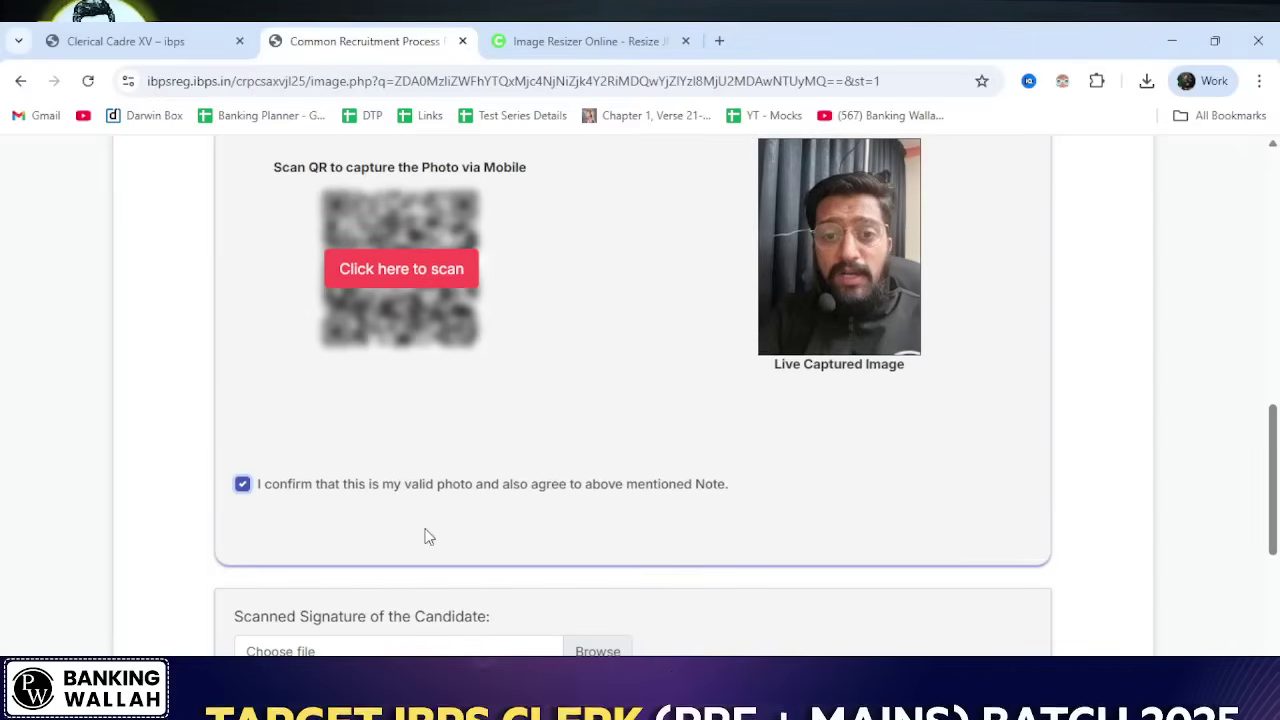
scroll(426, 534, down, 2)
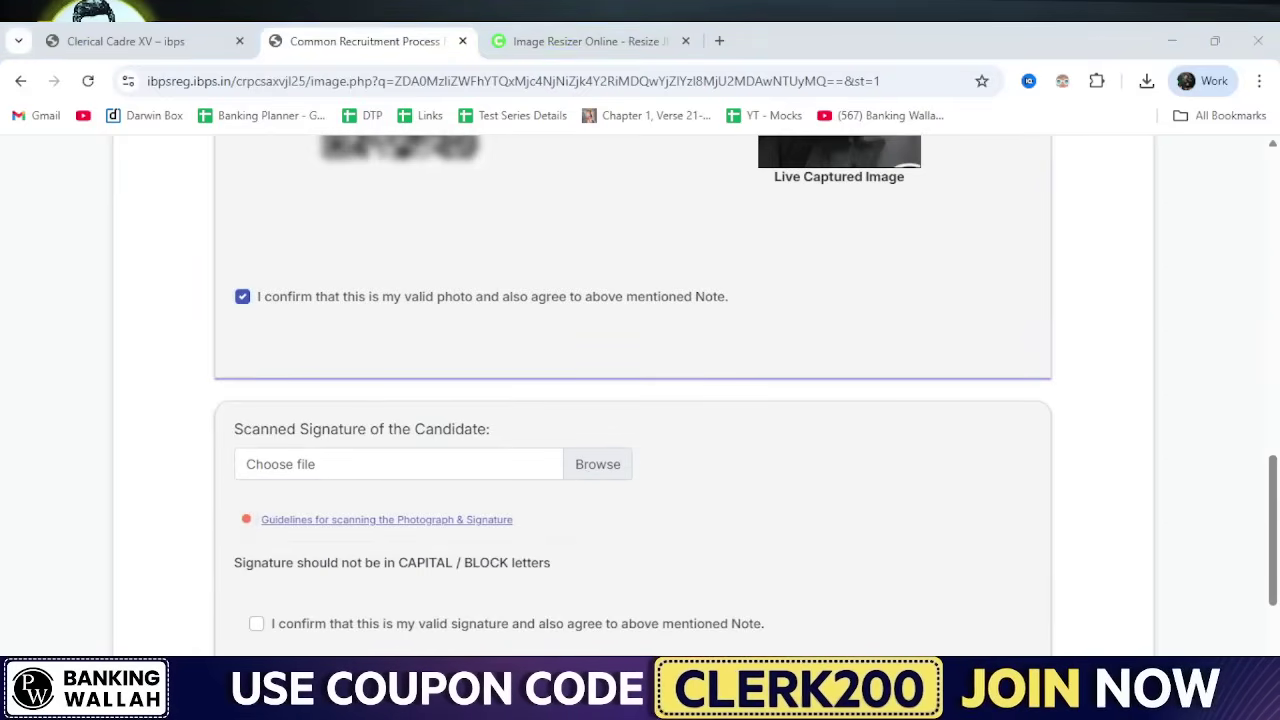
Step: Upload Signature.jpg as the candidate's scanned signature, confirm that it is valid and continue to the basic details
double_click(332, 342)
scroll(394, 378, down, 2)
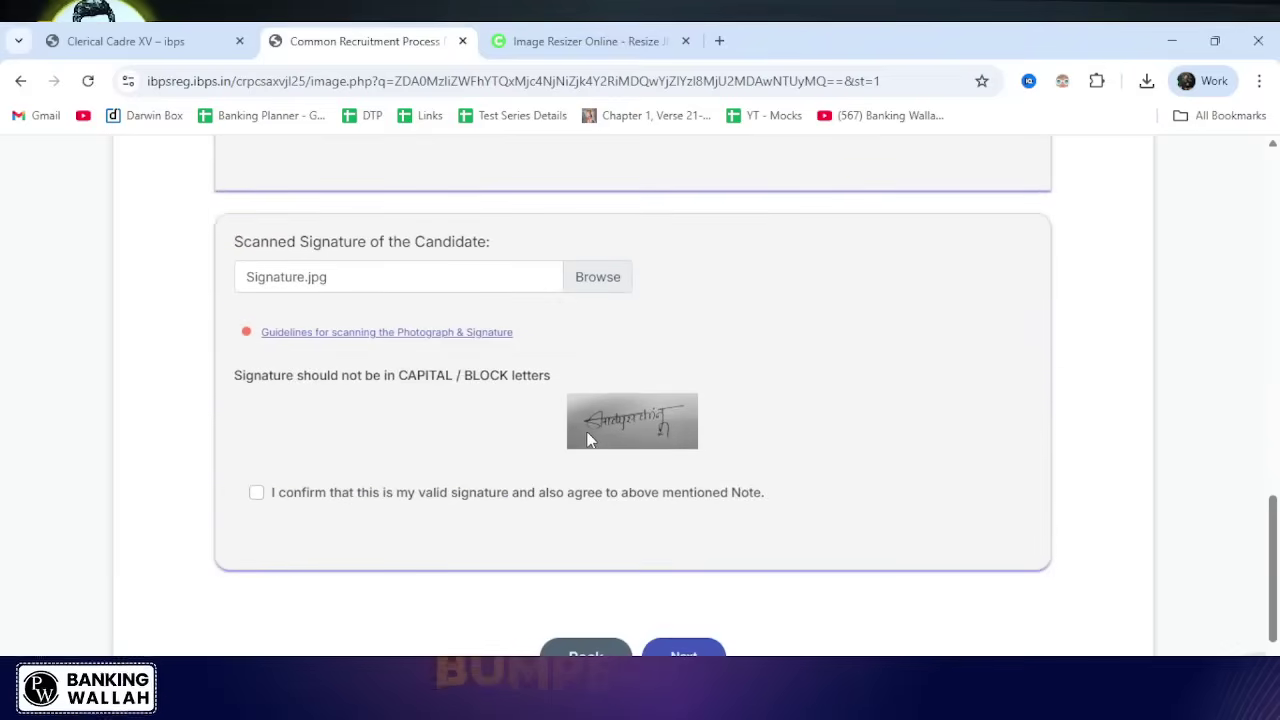
click(256, 493)
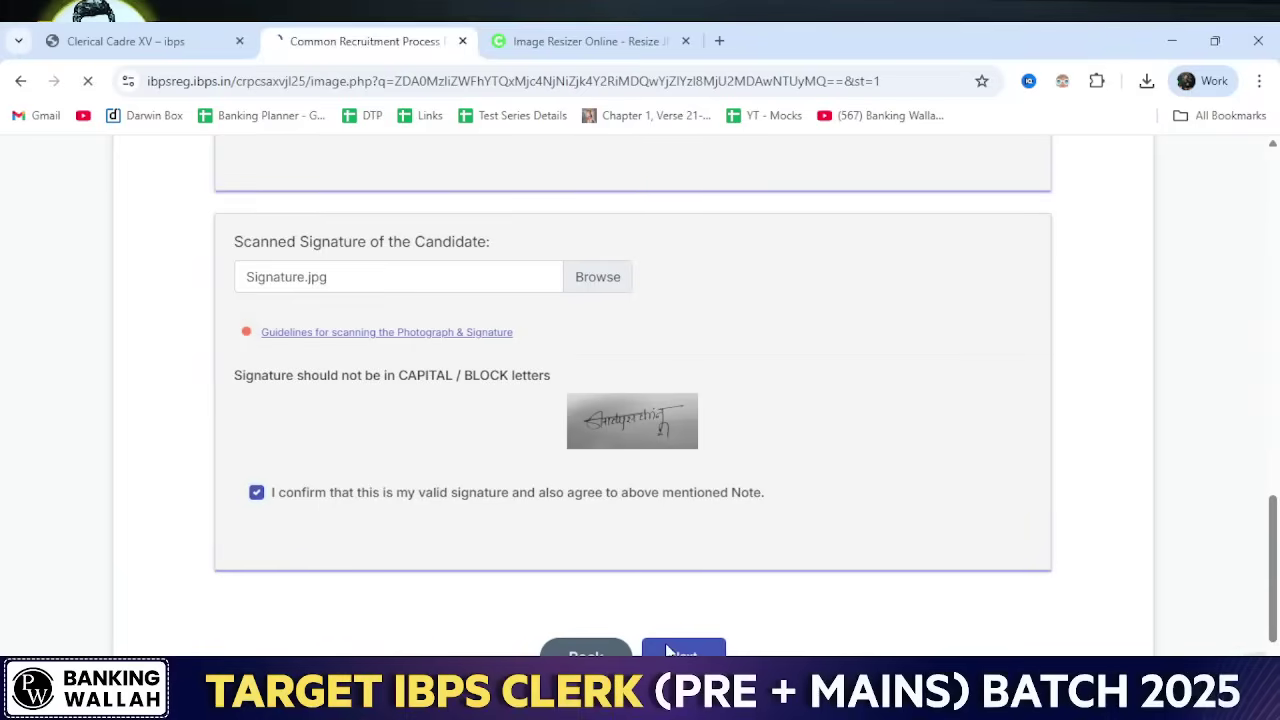
click(683, 650)
Step: Select CRP CLERKS-IX through CRP CSA-XIV as the exams attempted earlier and set the number of attempts to 6
scroll(615, 590, down, 2)
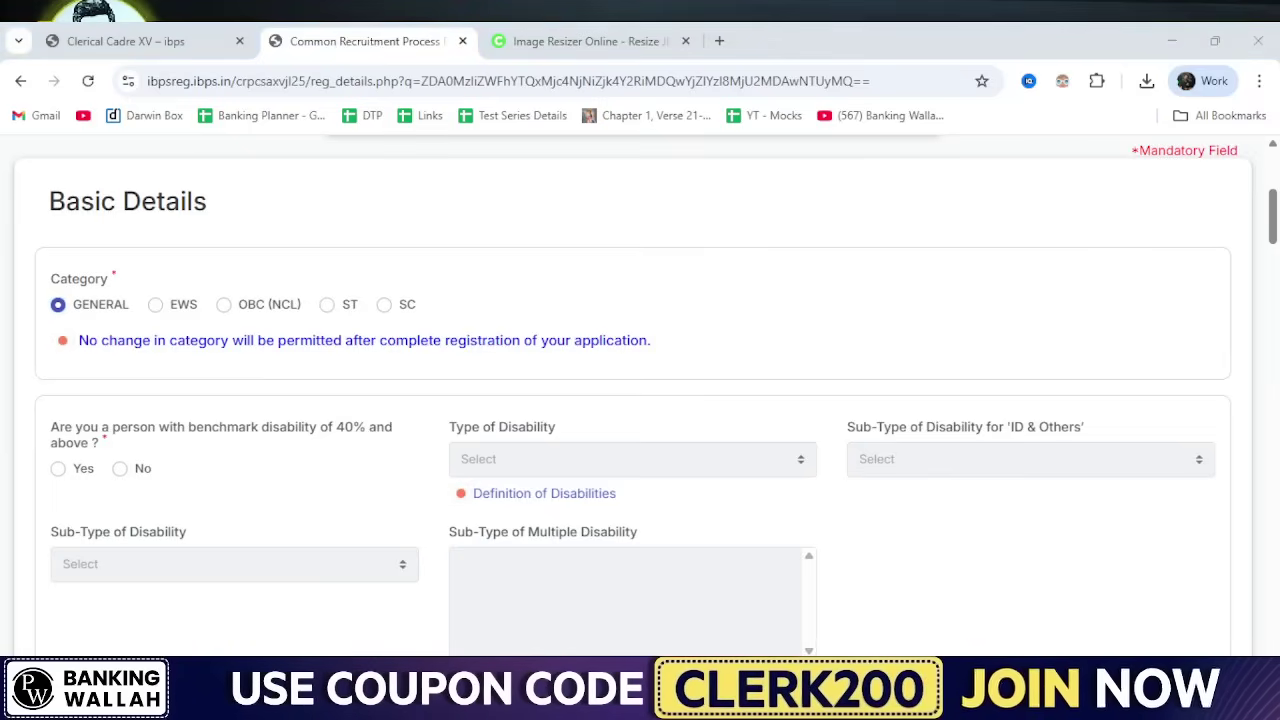
scroll(640, 400, down, 15)
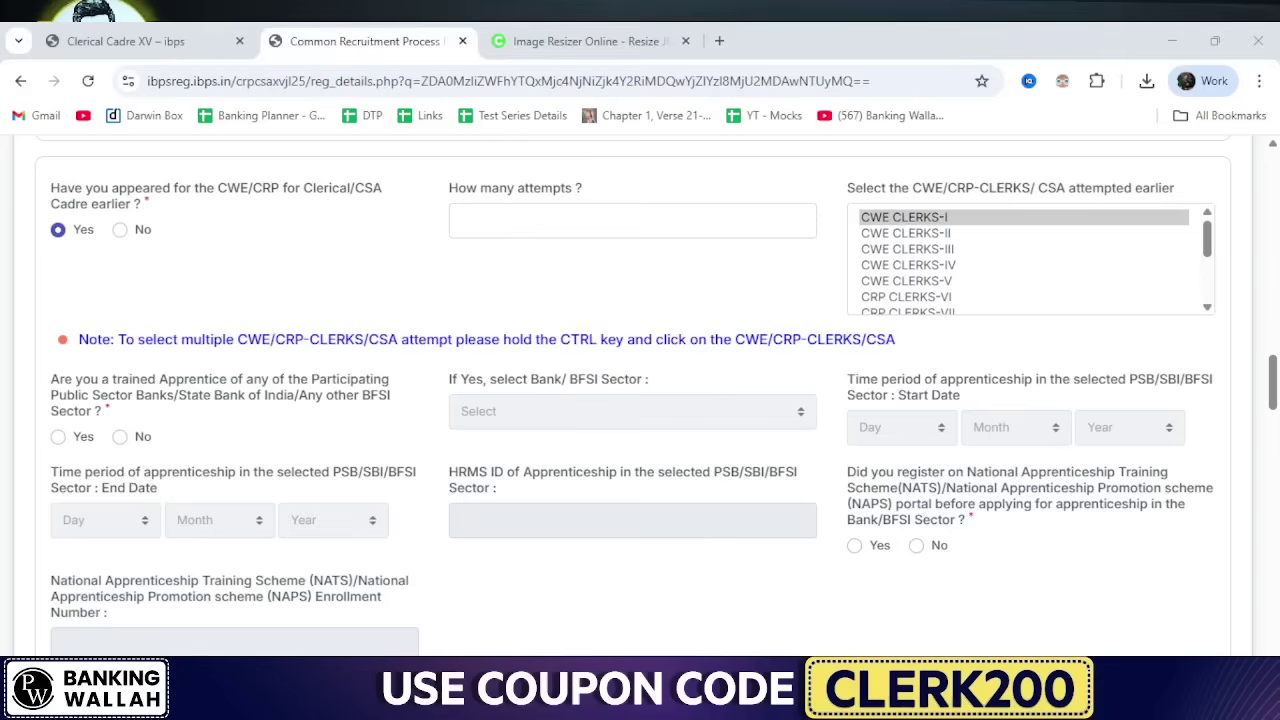
key(alt+Tab)
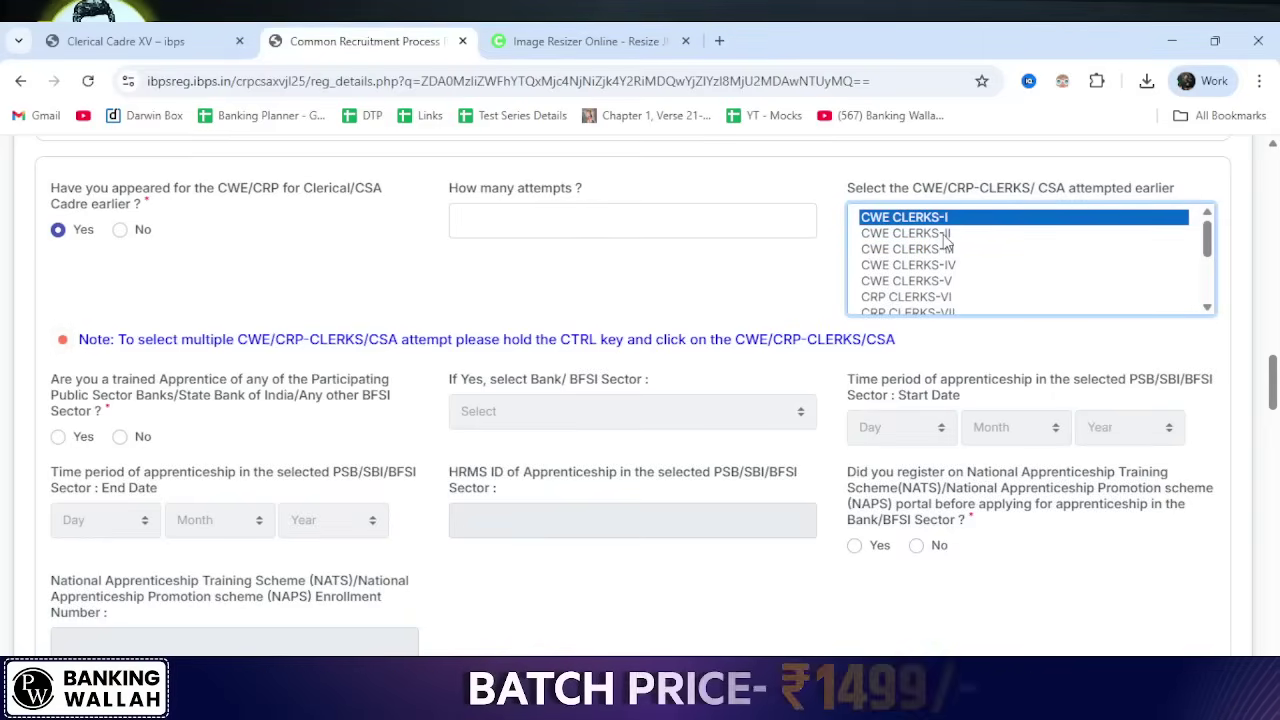
scroll(920, 252, down, 3)
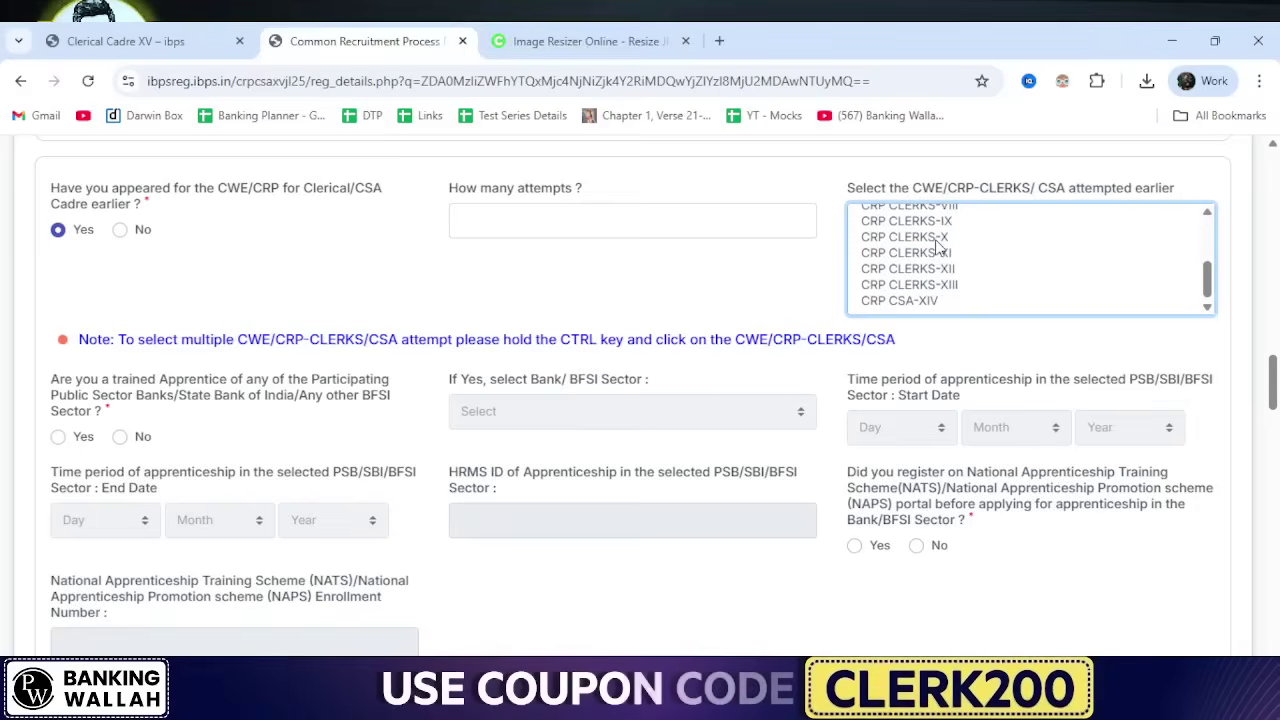
click(938, 299)
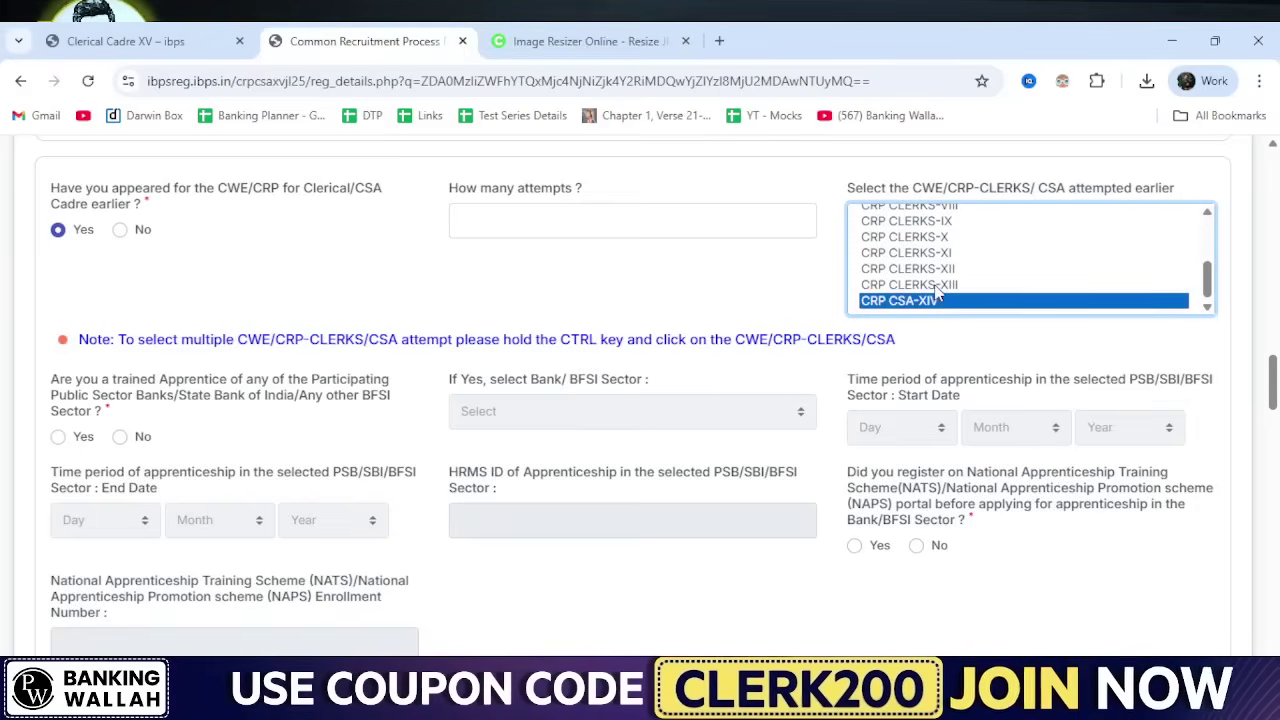
ctrl+click(937, 284)
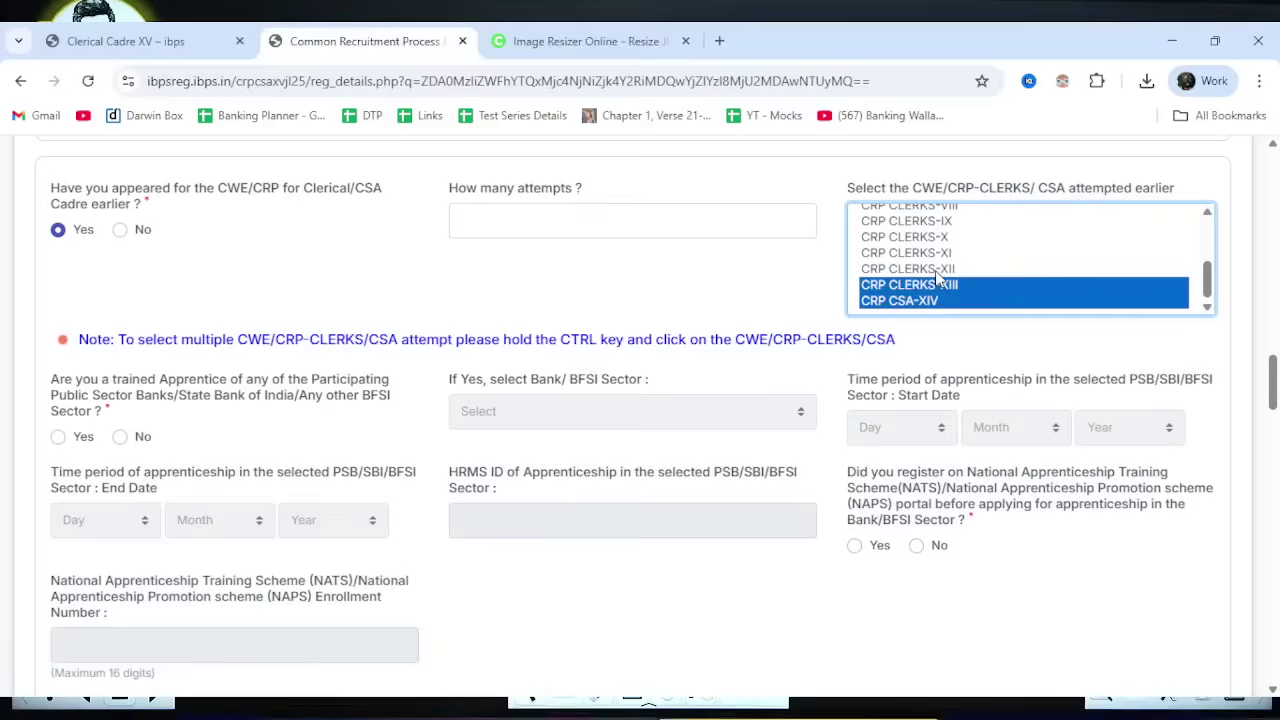
ctrl+click(937, 268)
ctrl+click(937, 252)
ctrl+click(935, 236)
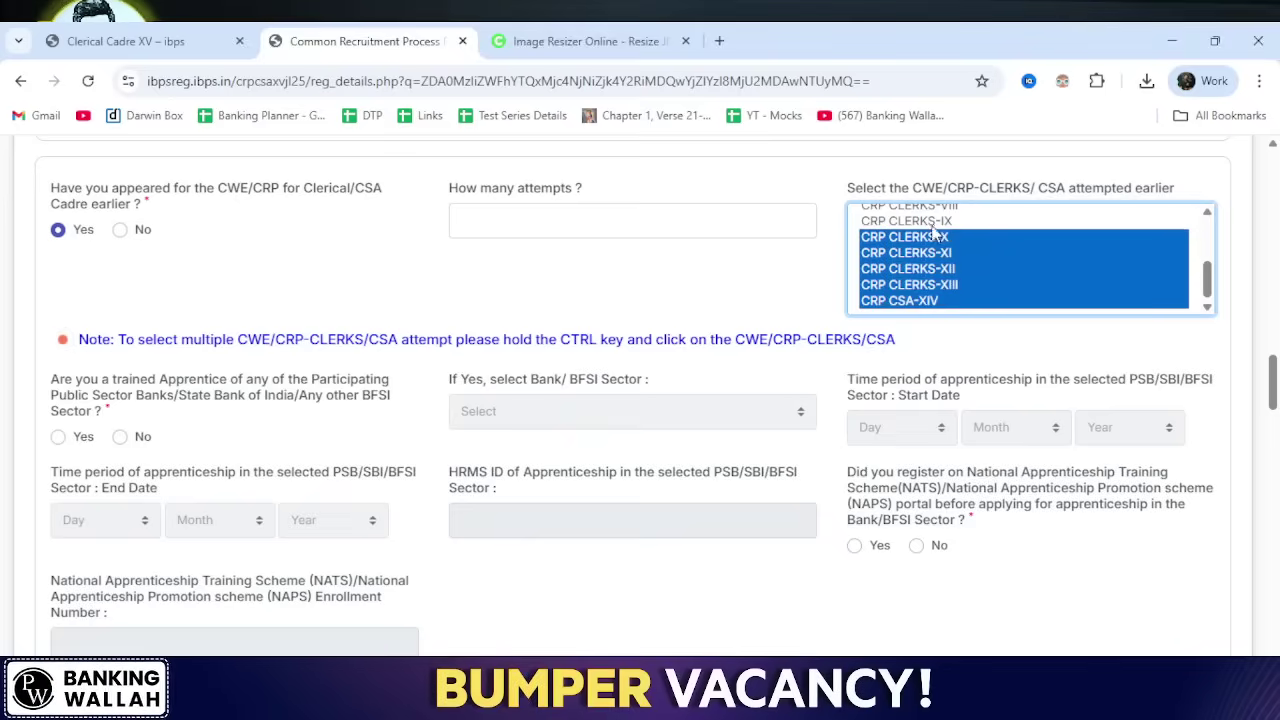
ctrl+click(935, 221)
scroll(935, 230, up, 2)
scroll(936, 250, down, 2)
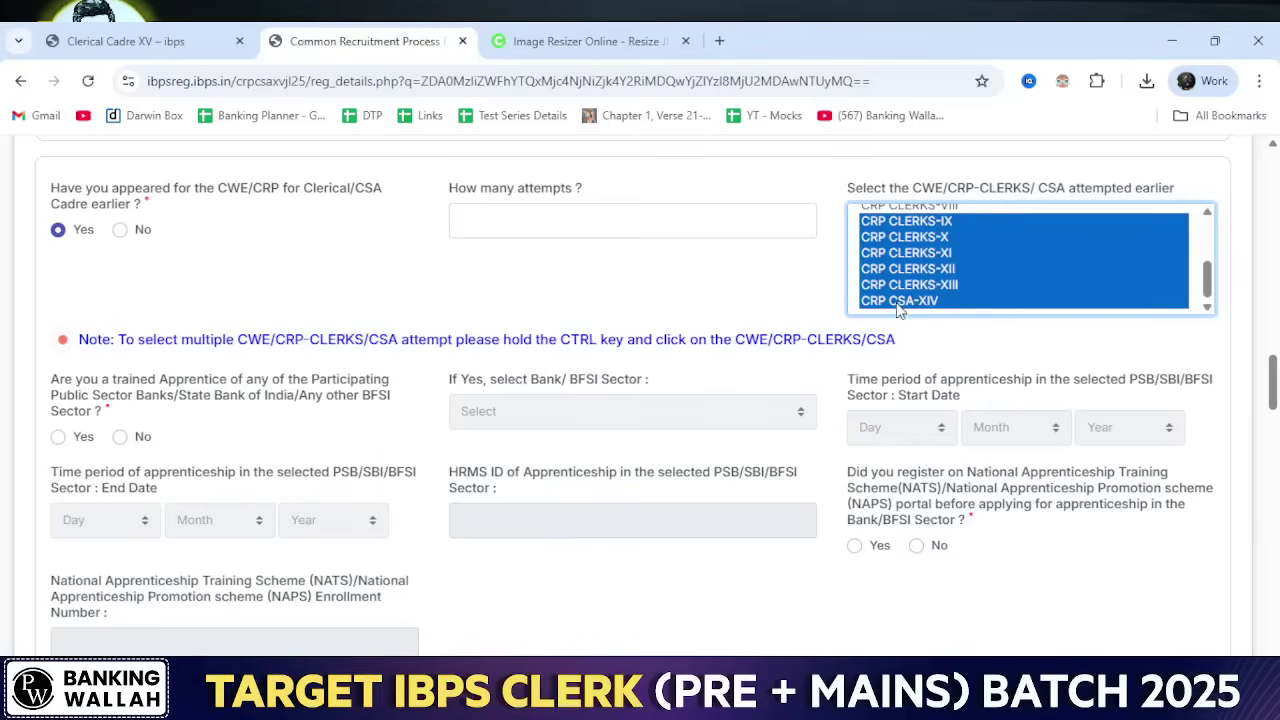
click(722, 230)
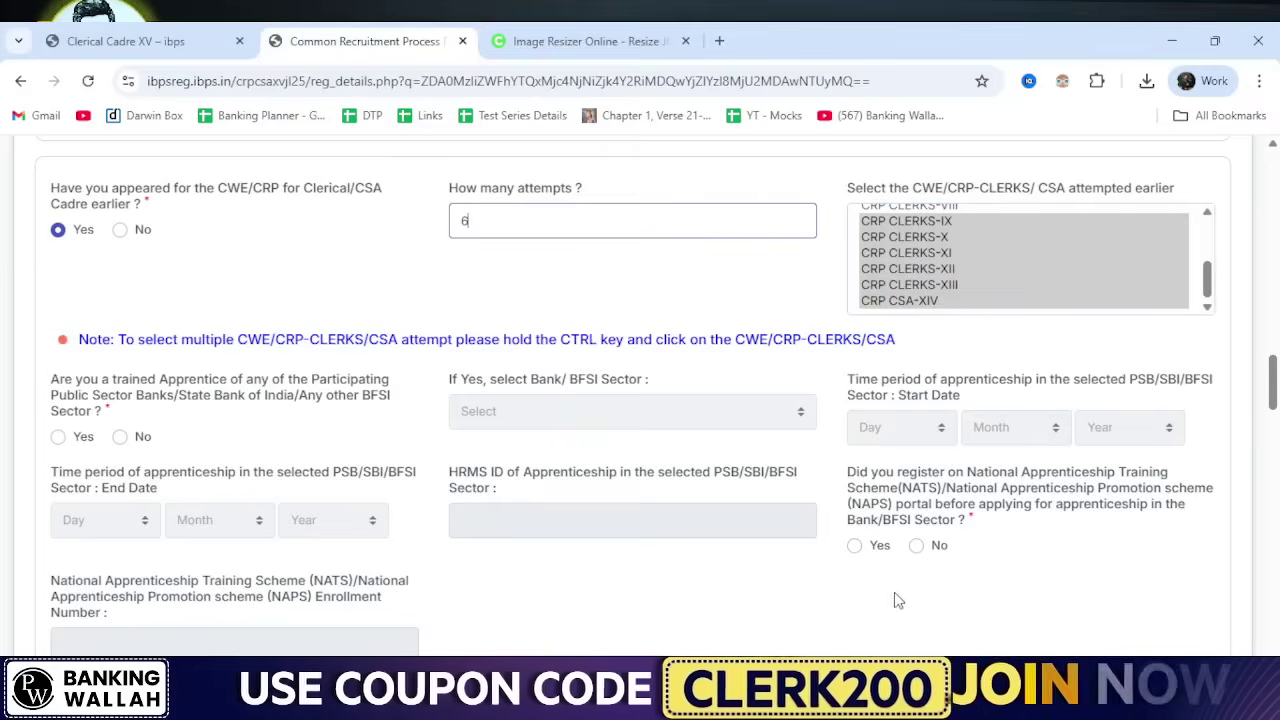
click(868, 710)
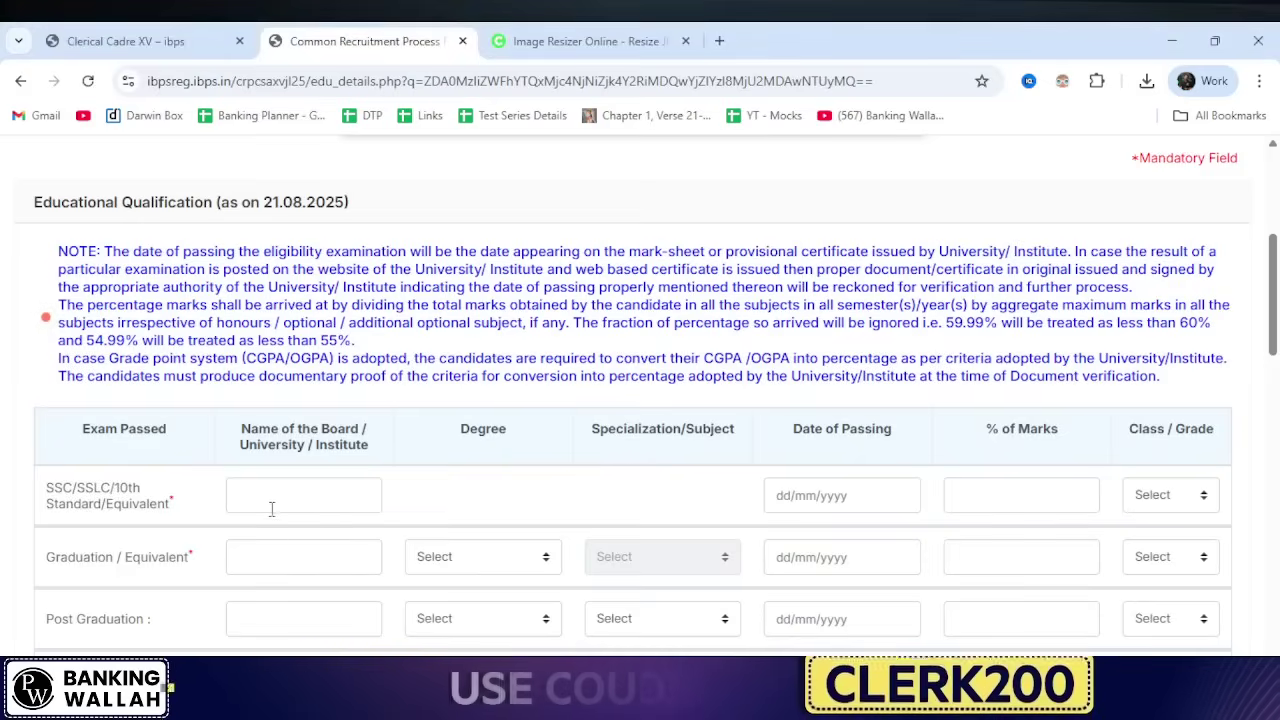
Step: Go through the educational qualification, work experience and other details, and save them to continue to the bank preferences
scroll(281, 539, down, 3)
scroll(283, 541, down, 4)
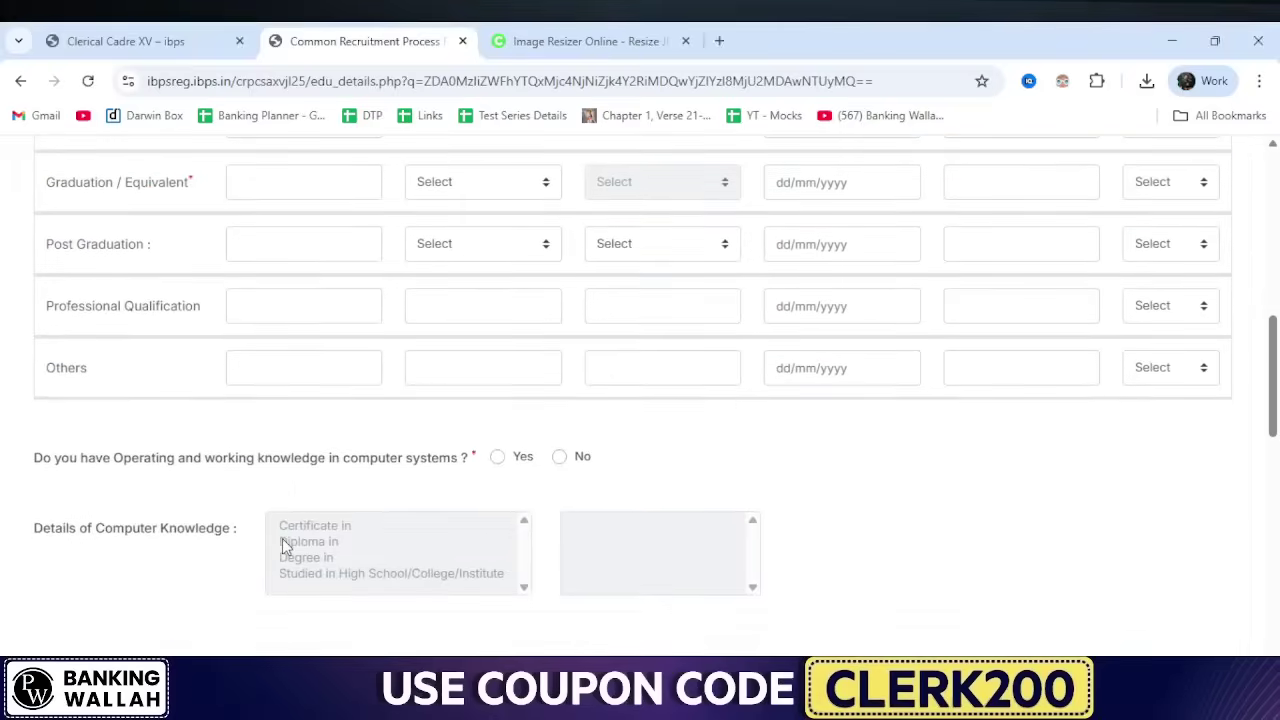
scroll(284, 548, down, 2)
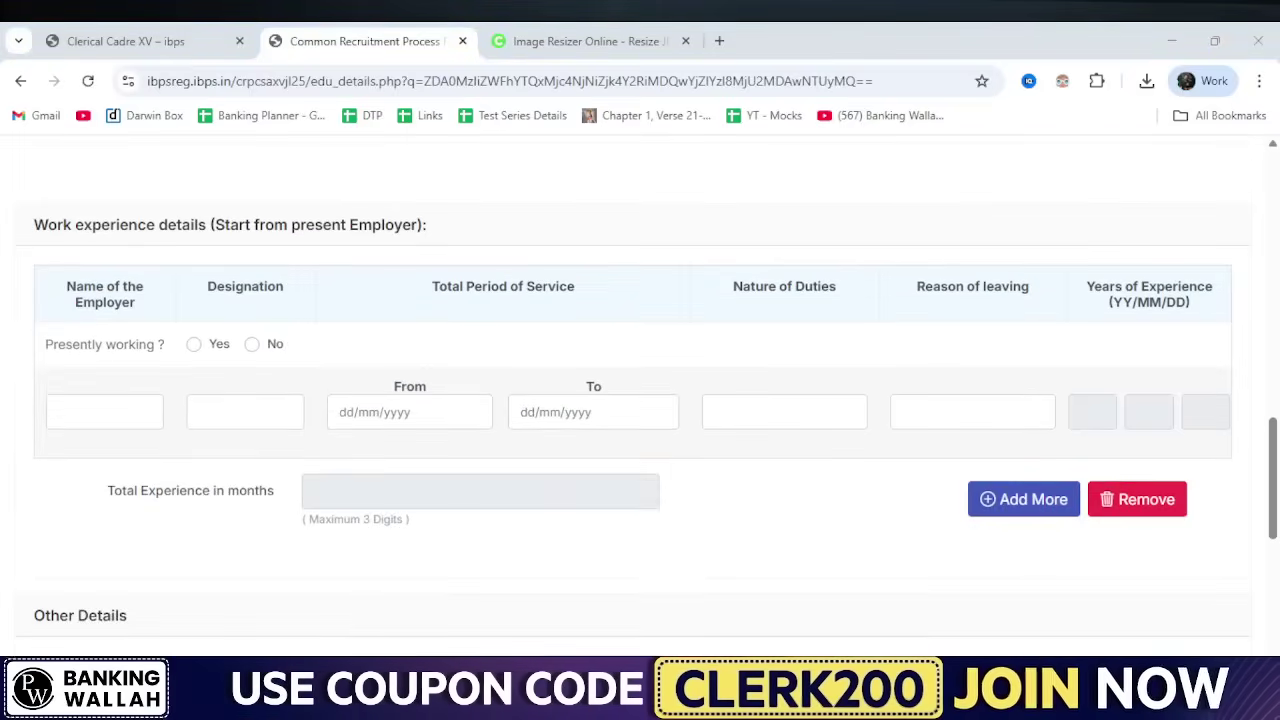
scroll(640, 420, down, 10)
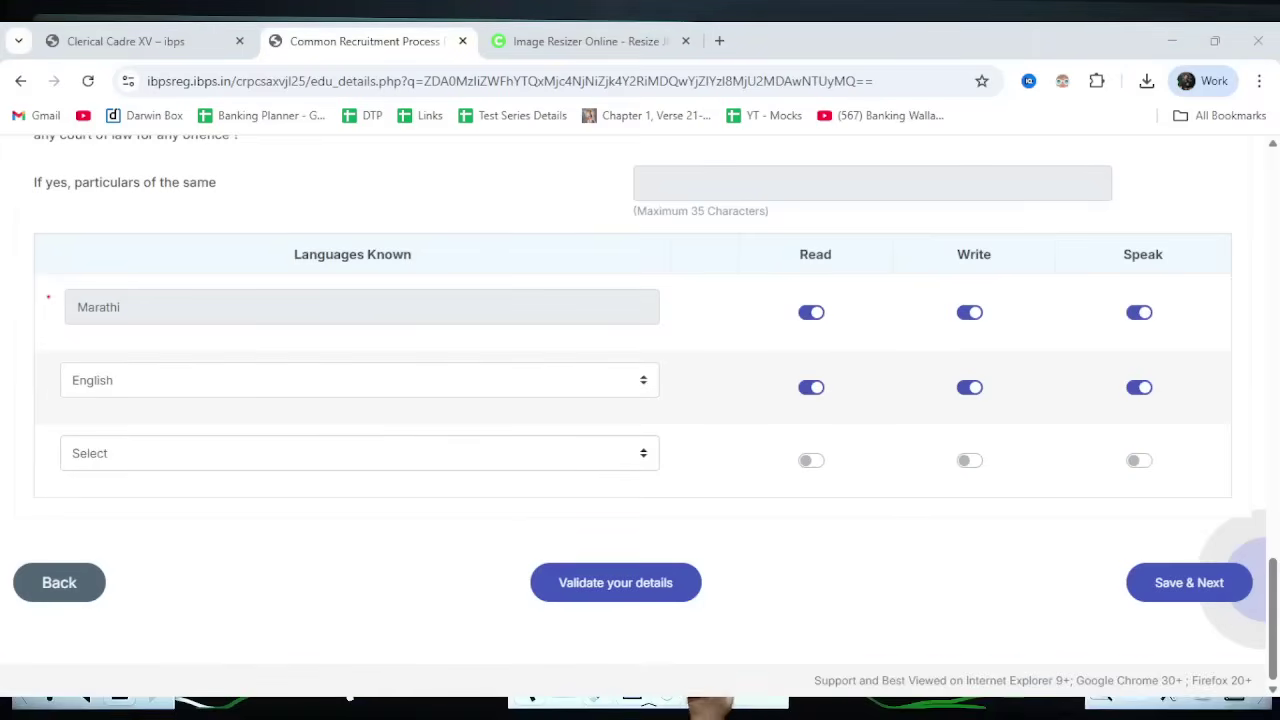
click(1189, 582)
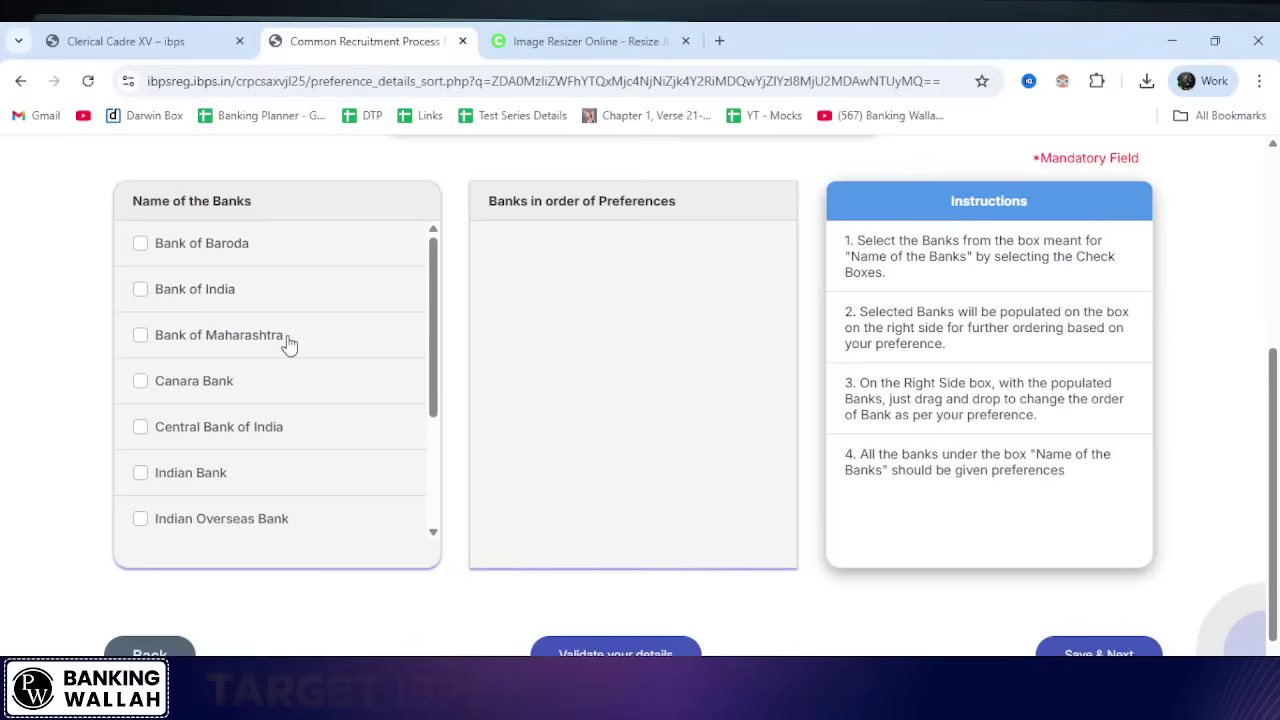
Step: Add Bank of Maharashtra, Bank of Baroda, Canara Bank, Punjab National Bank and Punjab & Sind Bank, in that order, to the bank preferences
click(239, 341)
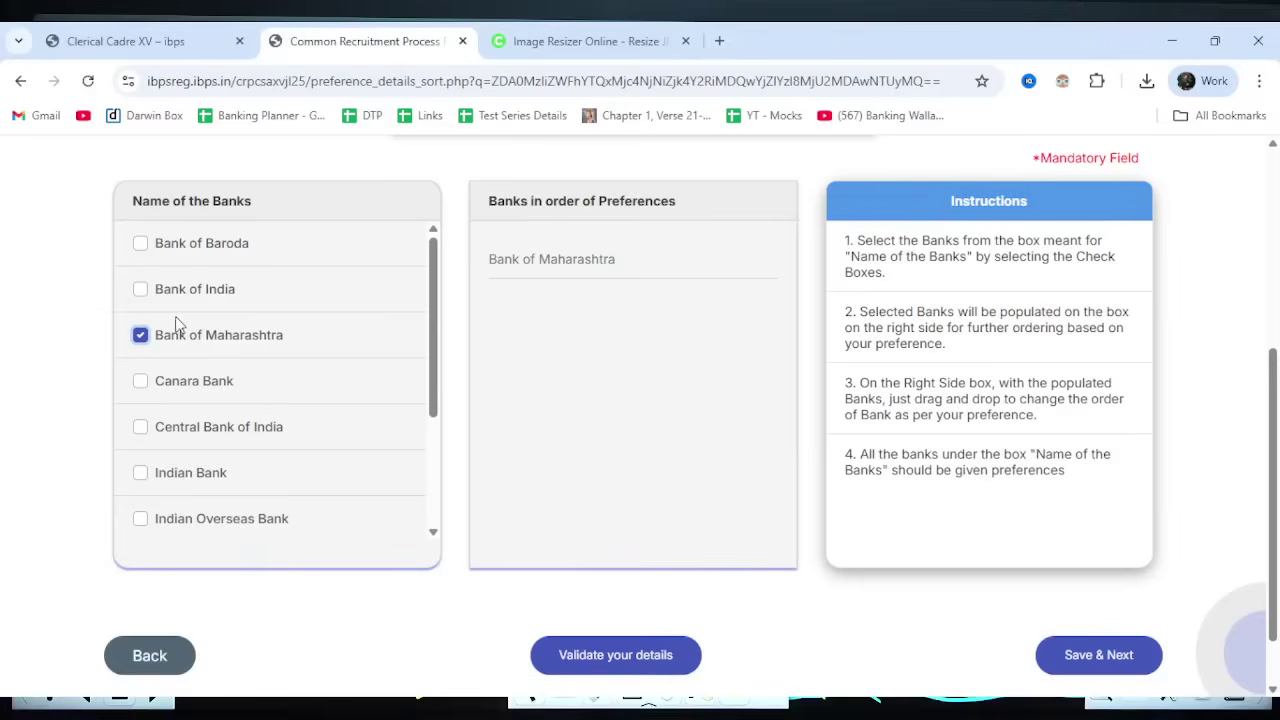
click(145, 250)
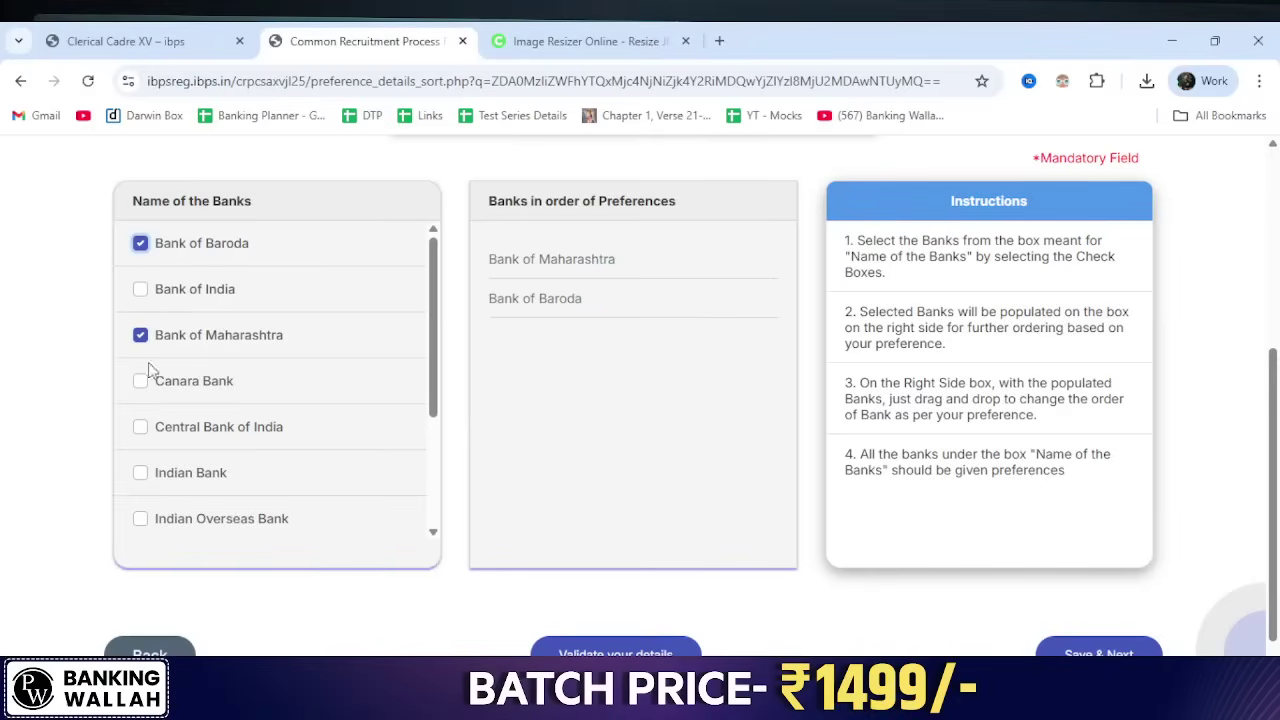
click(141, 384)
scroll(177, 398, down, 3)
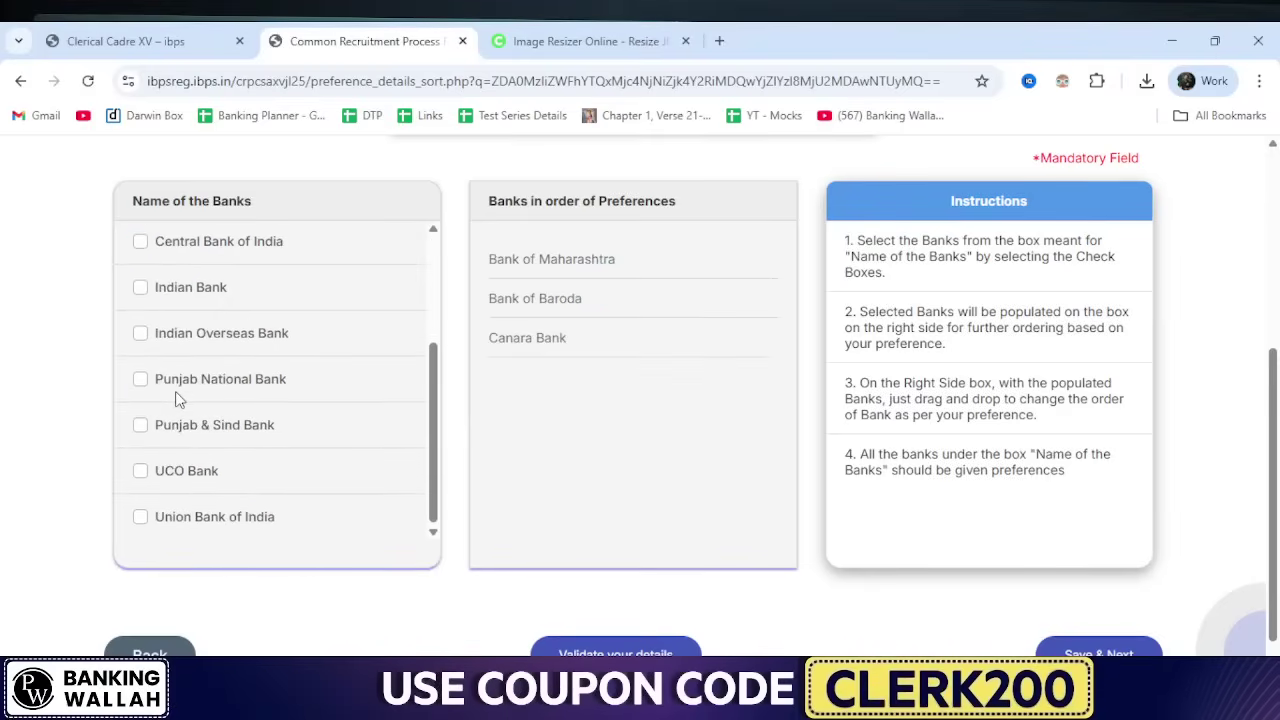
scroll(177, 398, down, 1)
click(141, 308)
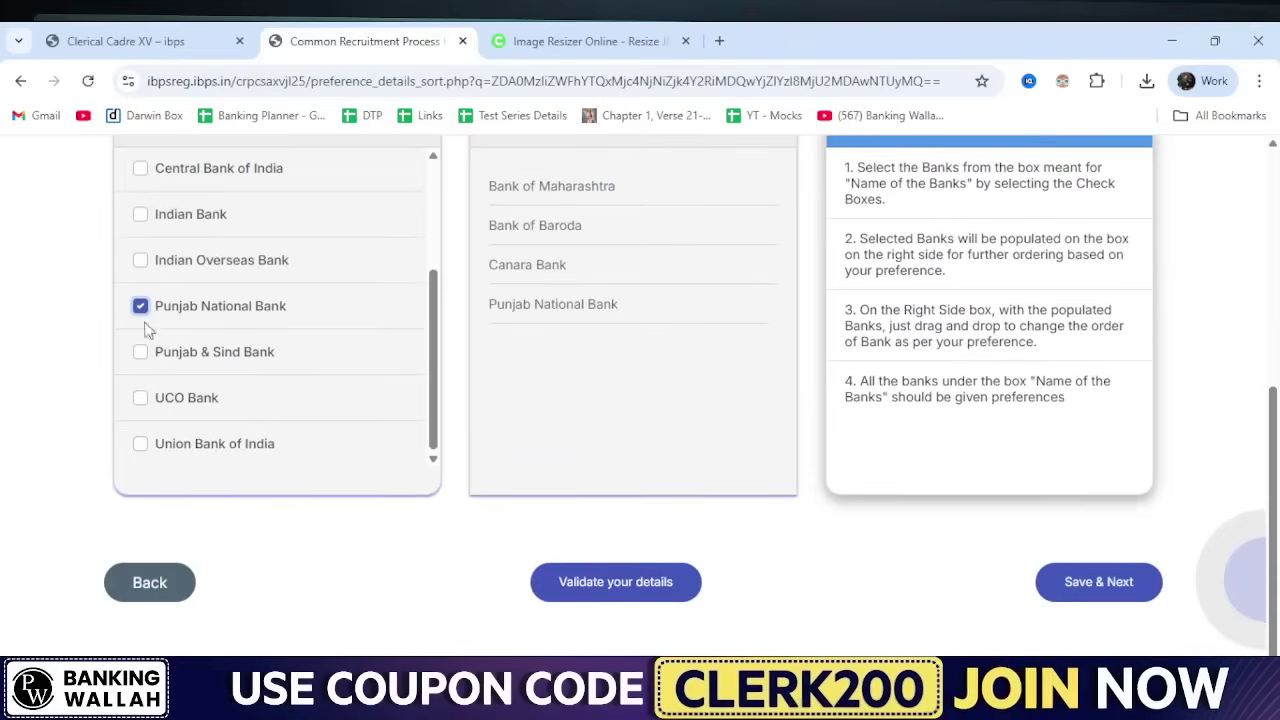
click(141, 353)
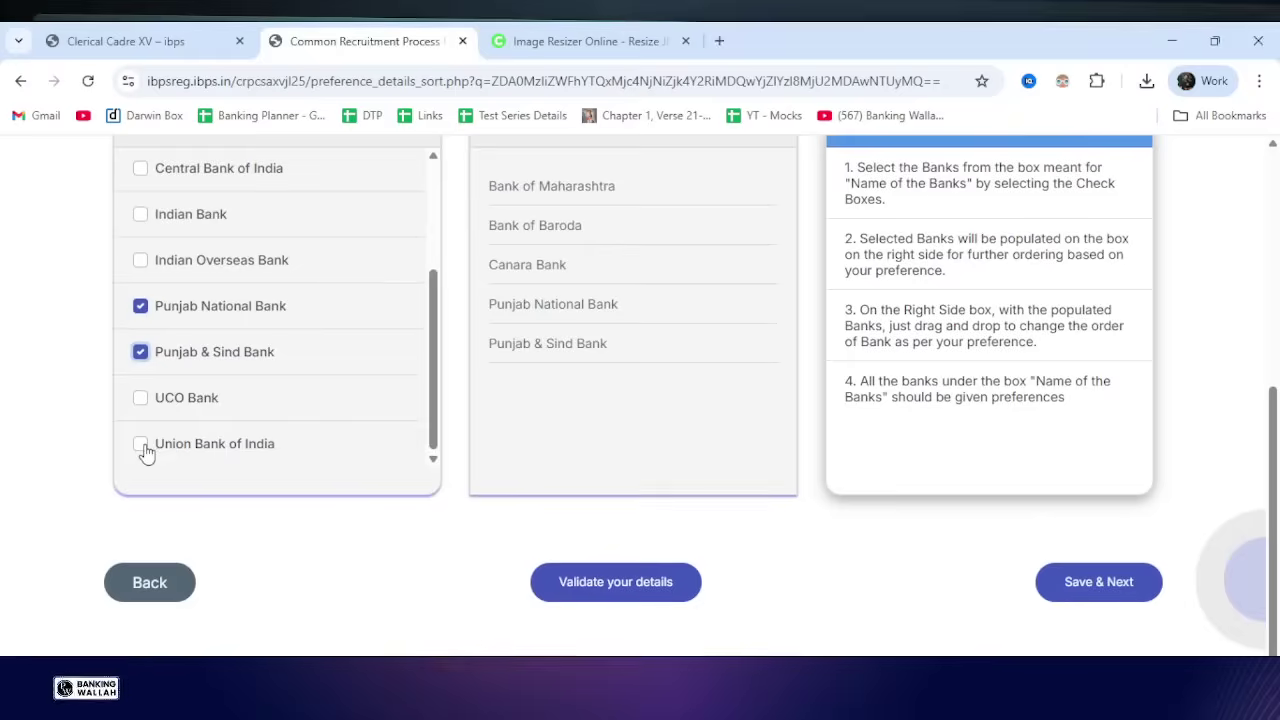
Step: Add Union Bank of India, UCO Bank, Indian Overseas Bank, Indian Bank, Central Bank of India and Bank of India to the preferences
click(144, 448)
click(140, 398)
click(141, 258)
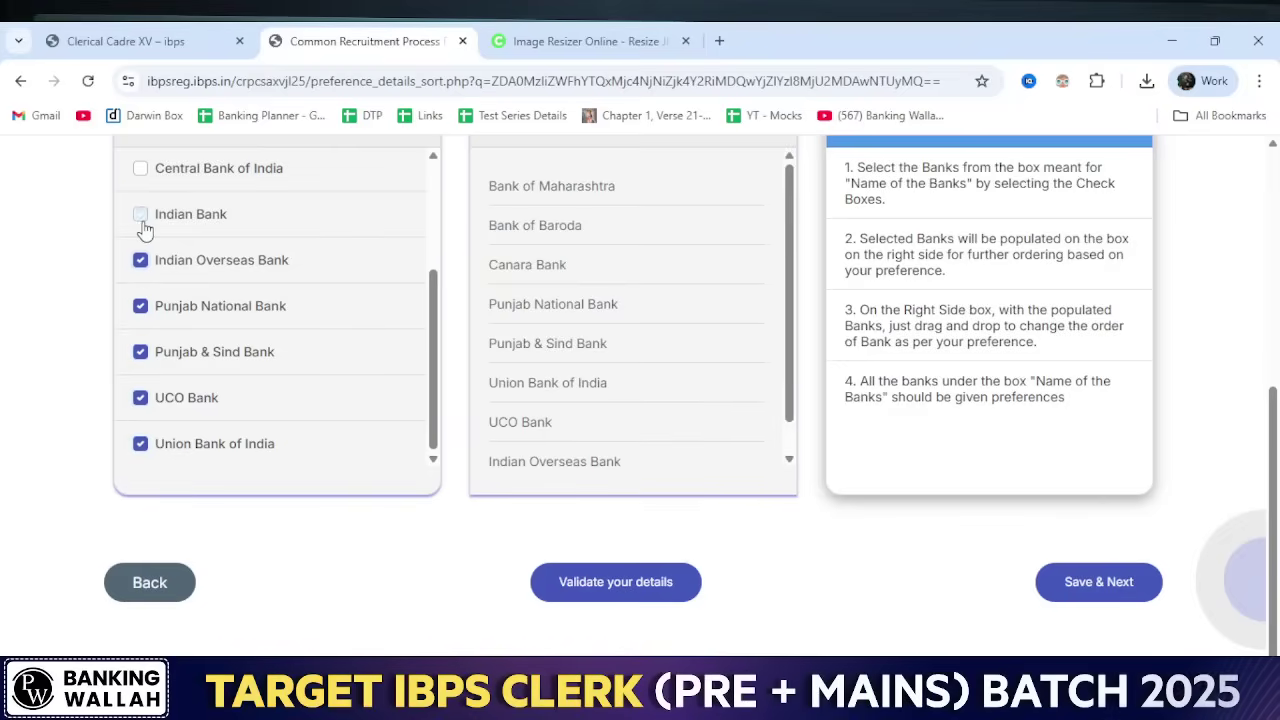
click(141, 216)
scroll(143, 242, up, 2)
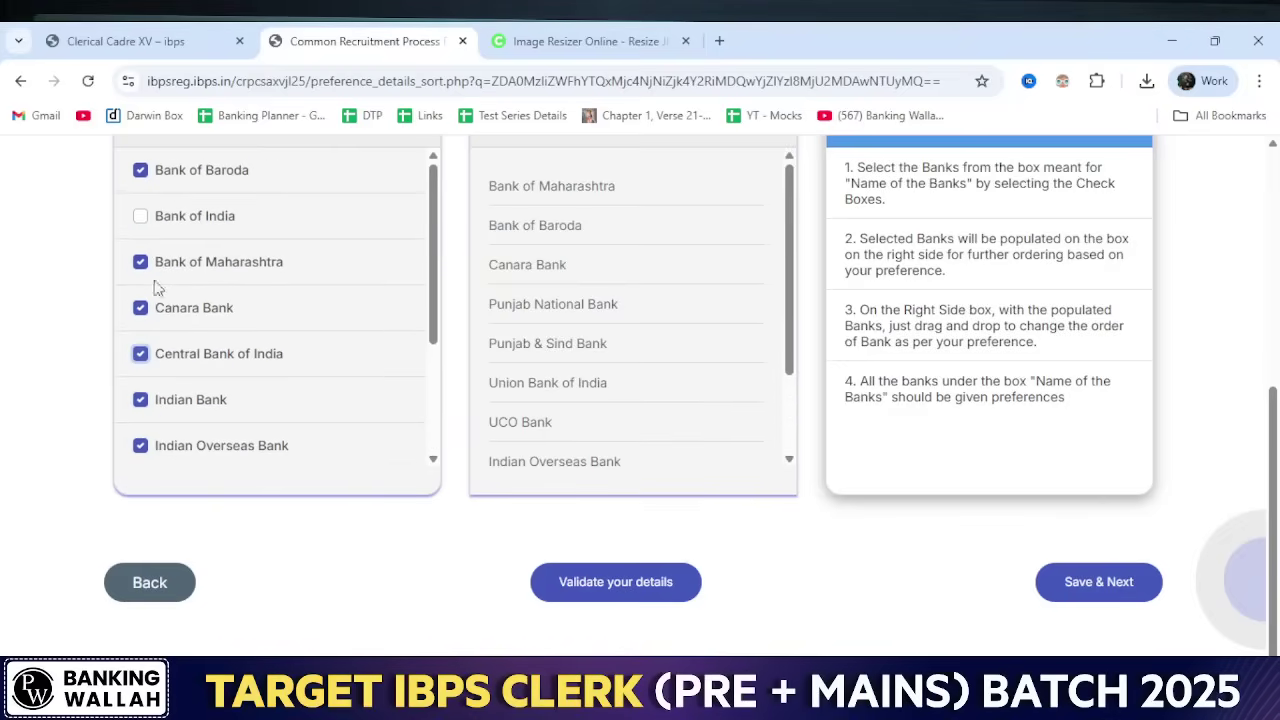
click(140, 216)
Step: Review the order of the chosen banks, validate the preference details and save them
scroll(150, 250, up, 3)
scroll(167, 367, down, 2)
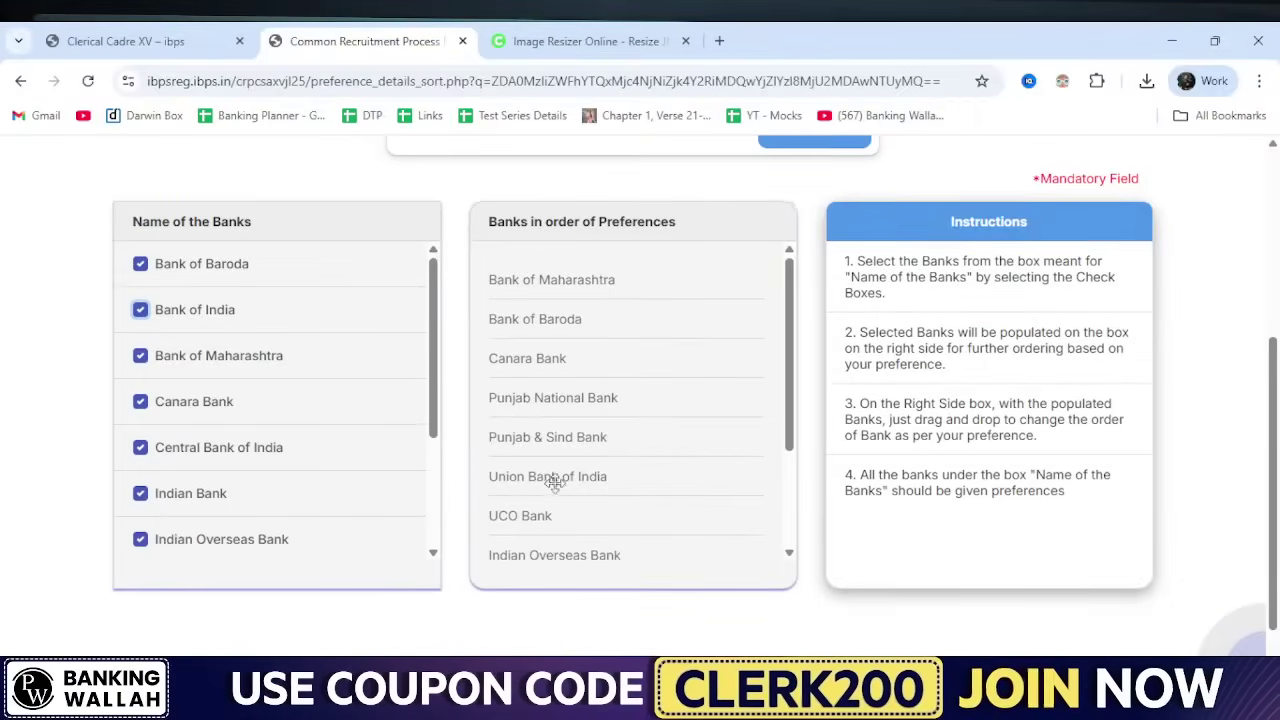
scroll(768, 508, down, 3)
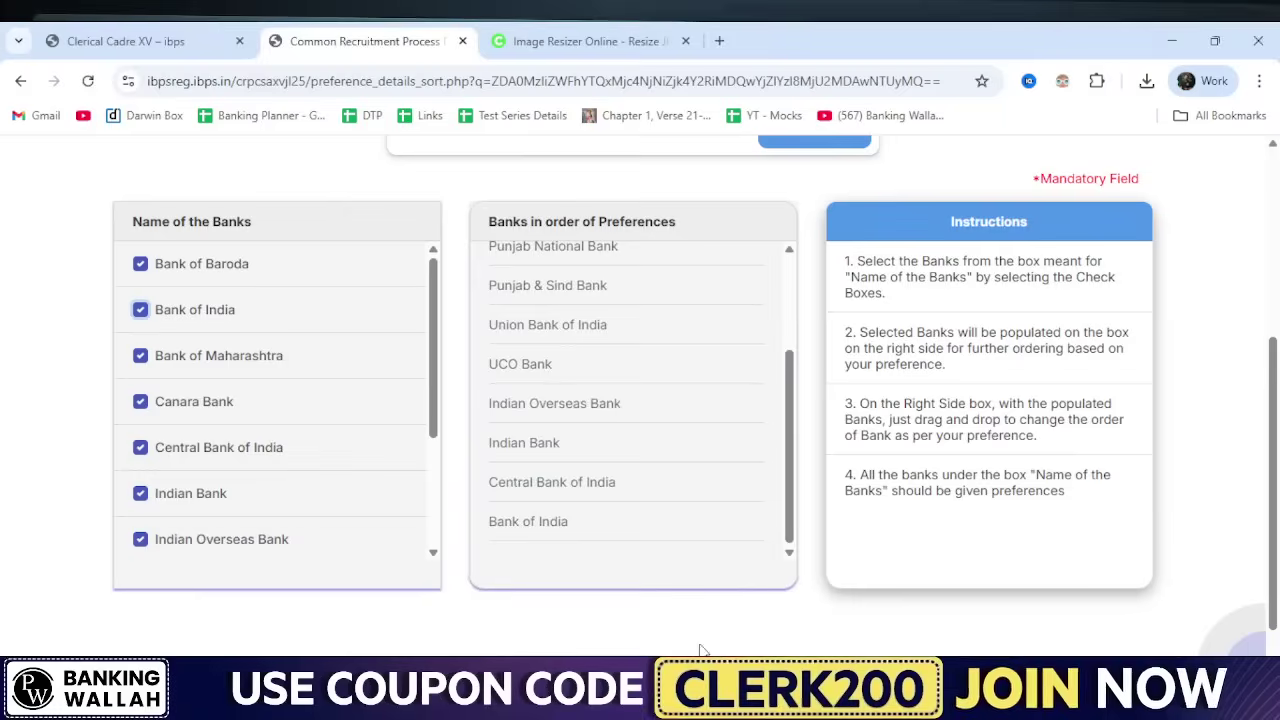
click(638, 679)
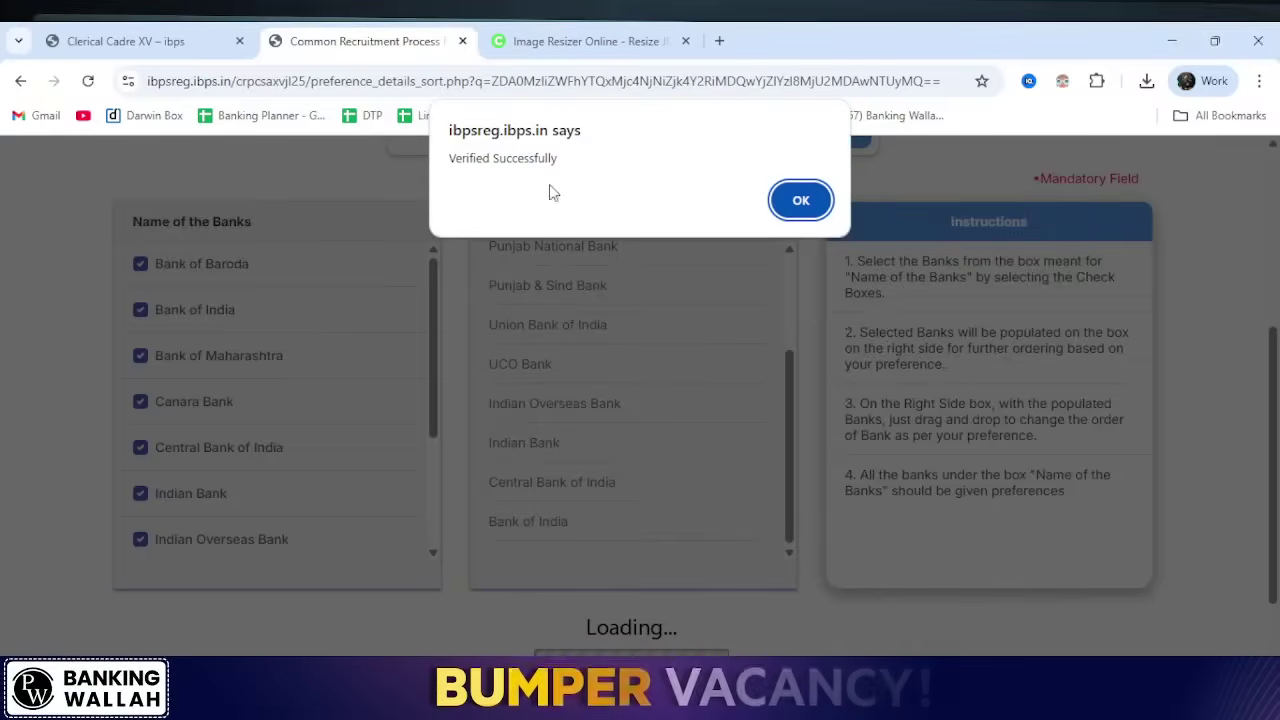
click(799, 197)
scroll(794, 192, down, 1)
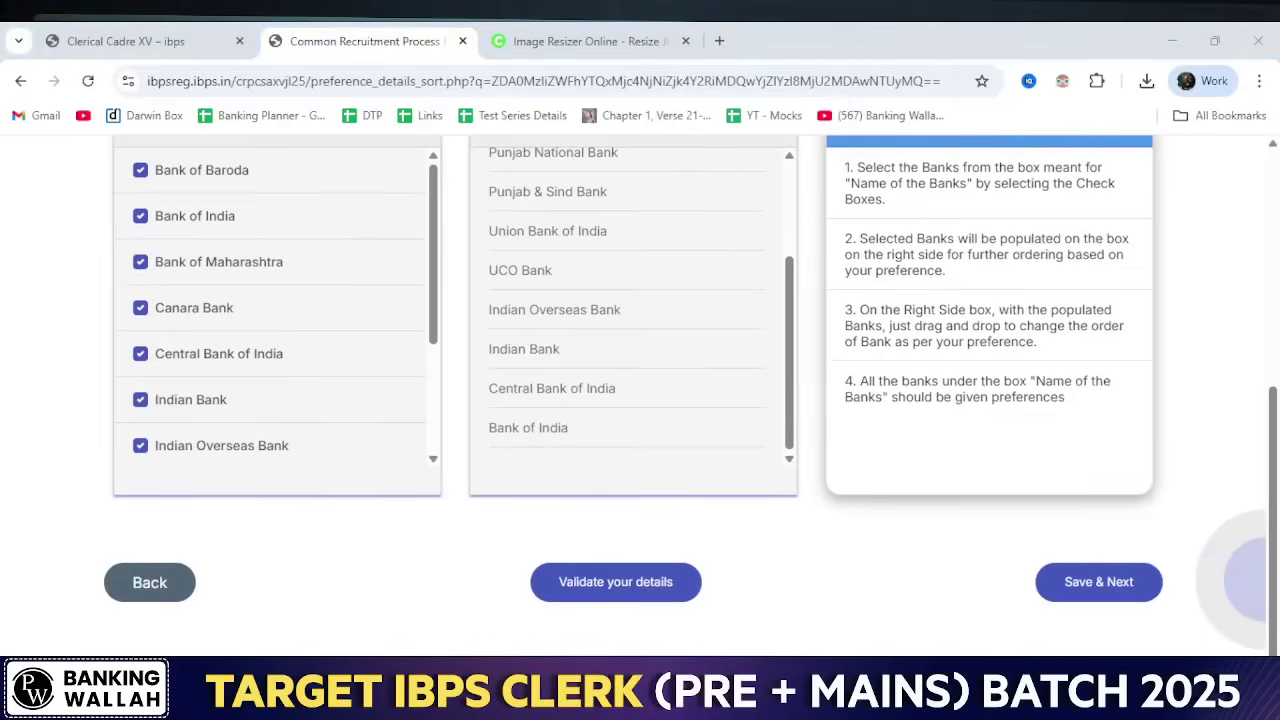
click(1098, 581)
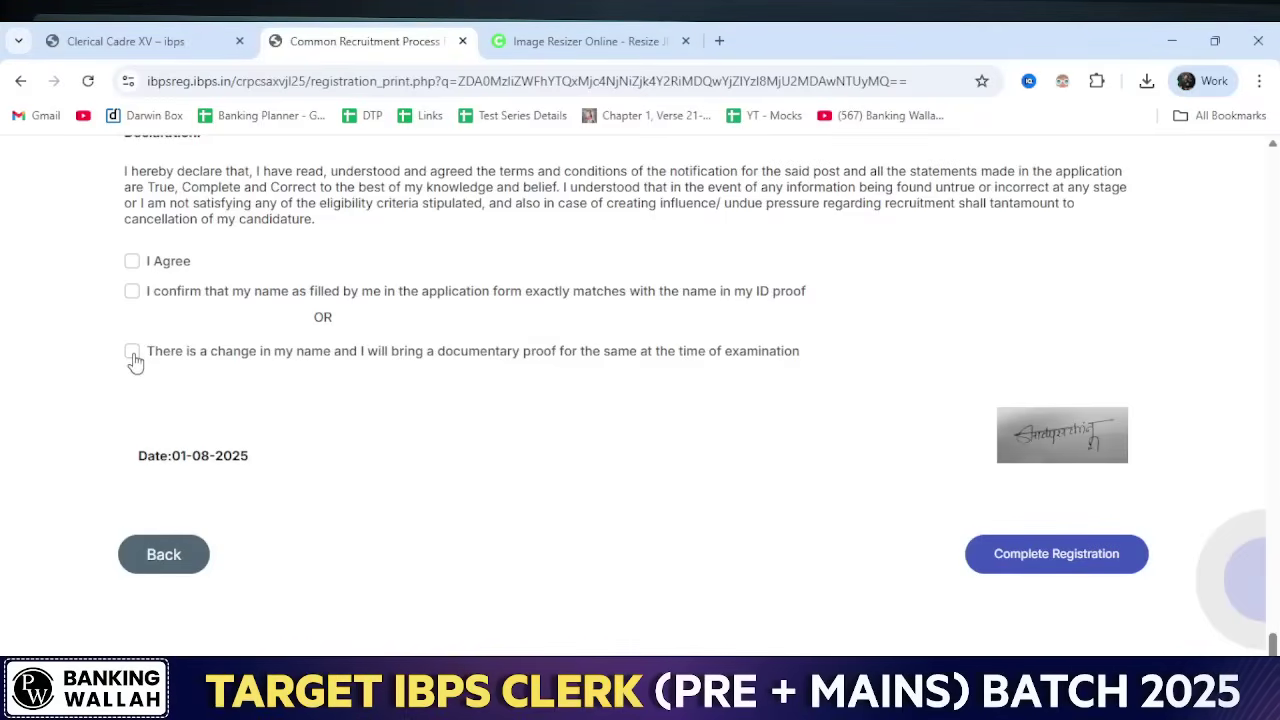
Step: Complete the registration, agreeing to the declaration and confirming that the name in the application exactly matches the ID proof
click(134, 263)
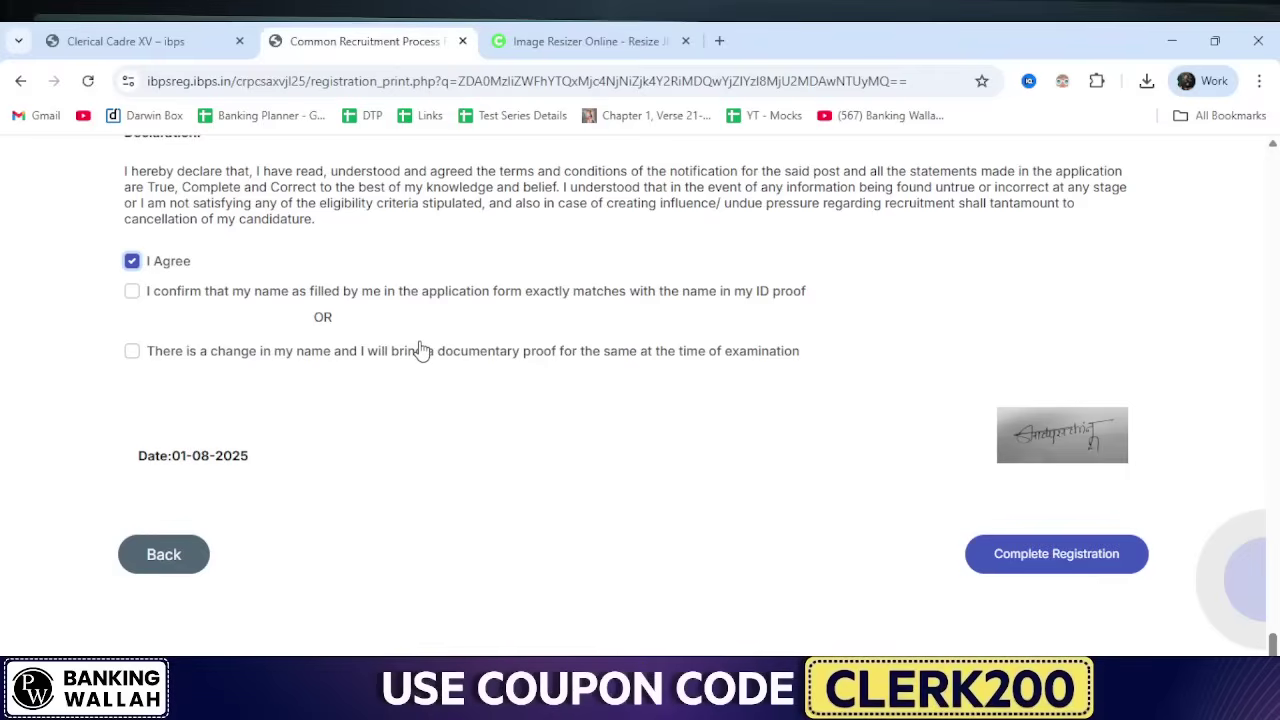
drag(132, 297, 136, 307)
click(132, 296)
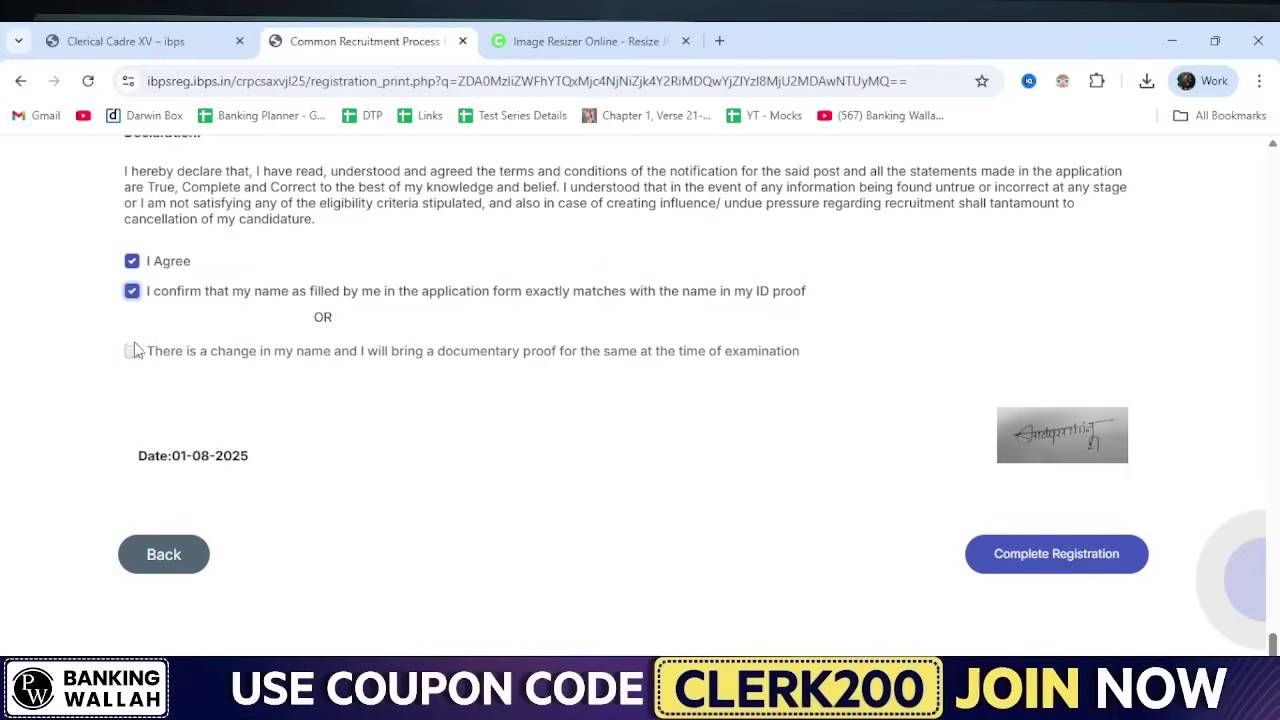
click(132, 293)
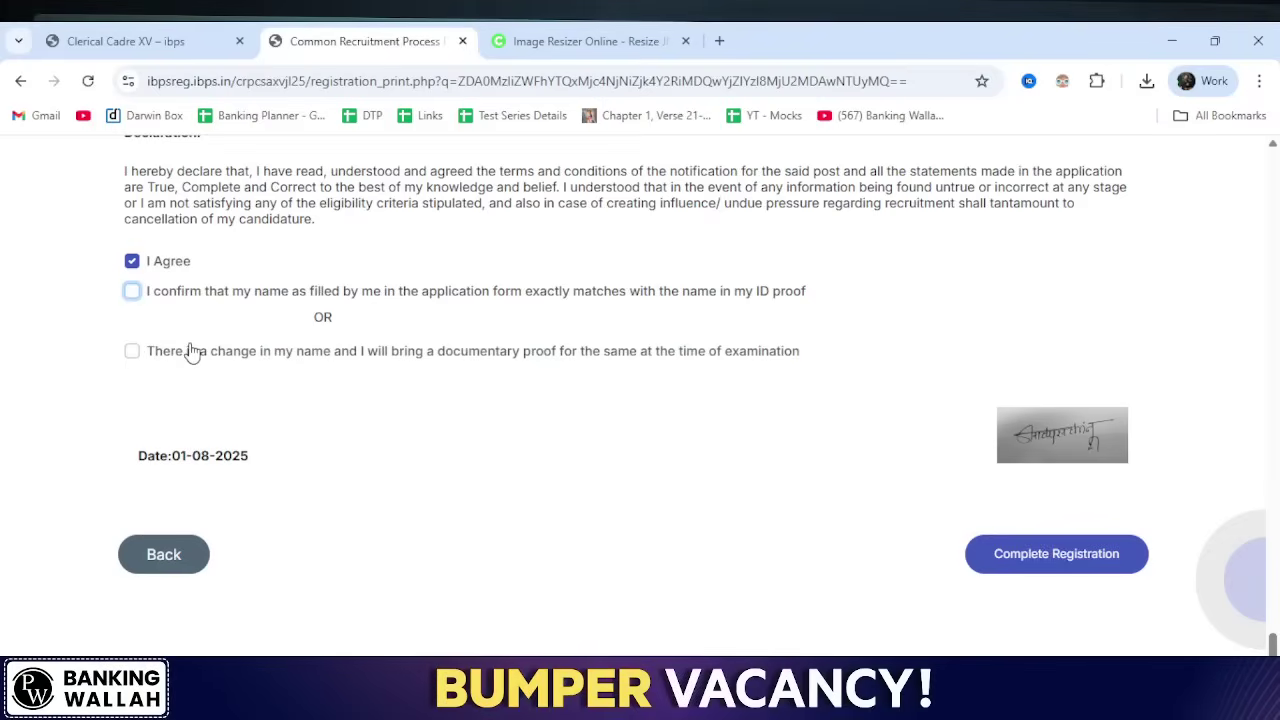
click(131, 352)
click(132, 291)
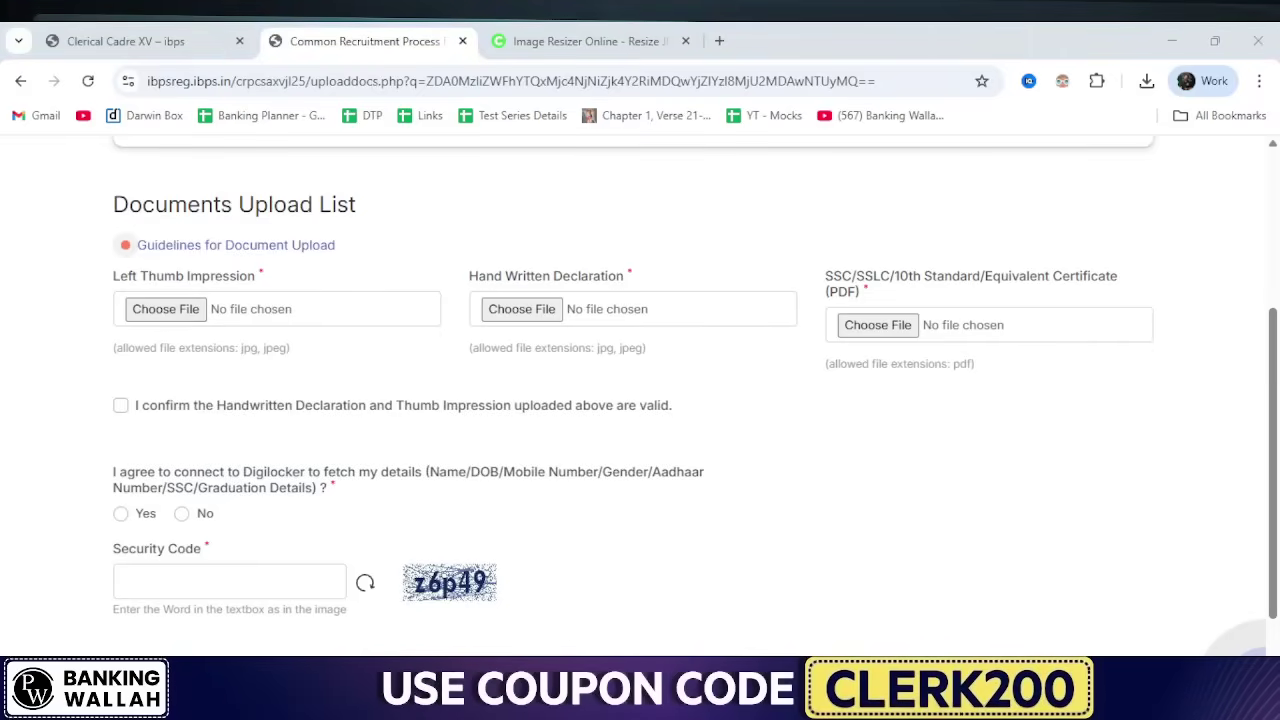
Step: Upload Thumb.jpg as the left thumb impression and Declaration.jpg as the handwritten declaration, accepting both document previews
click(165, 310)
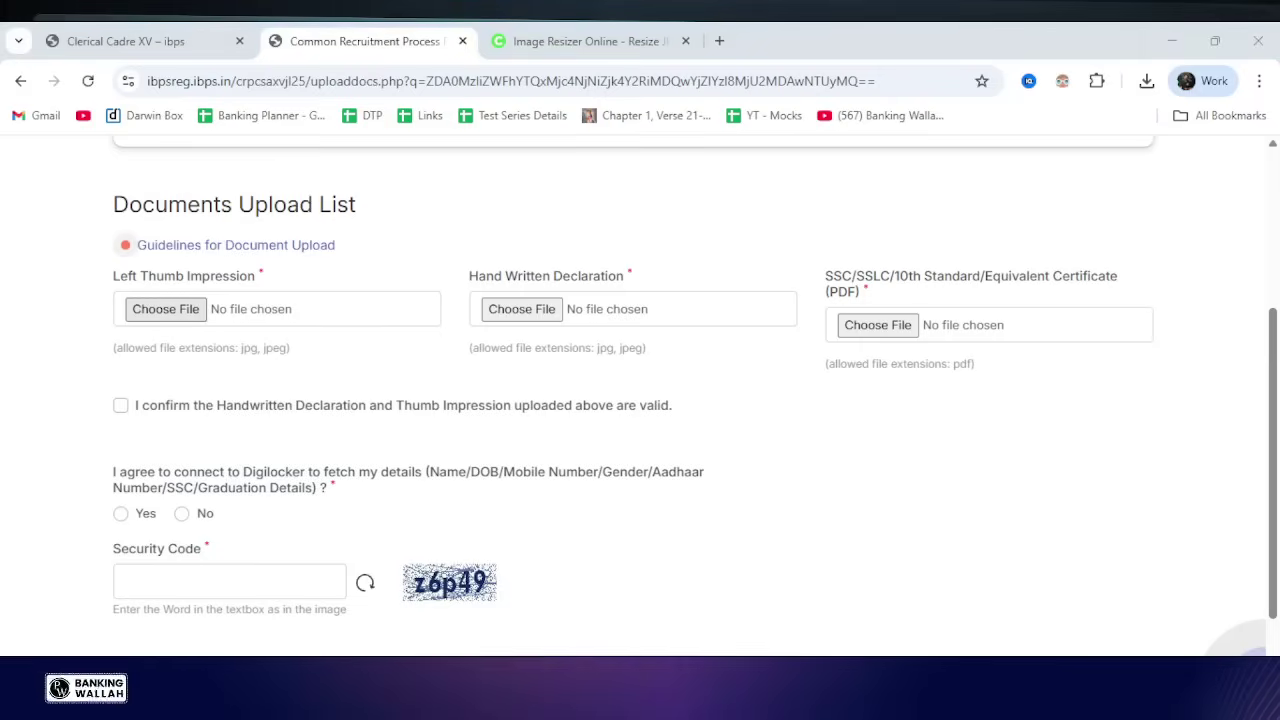
double_click(404, 307)
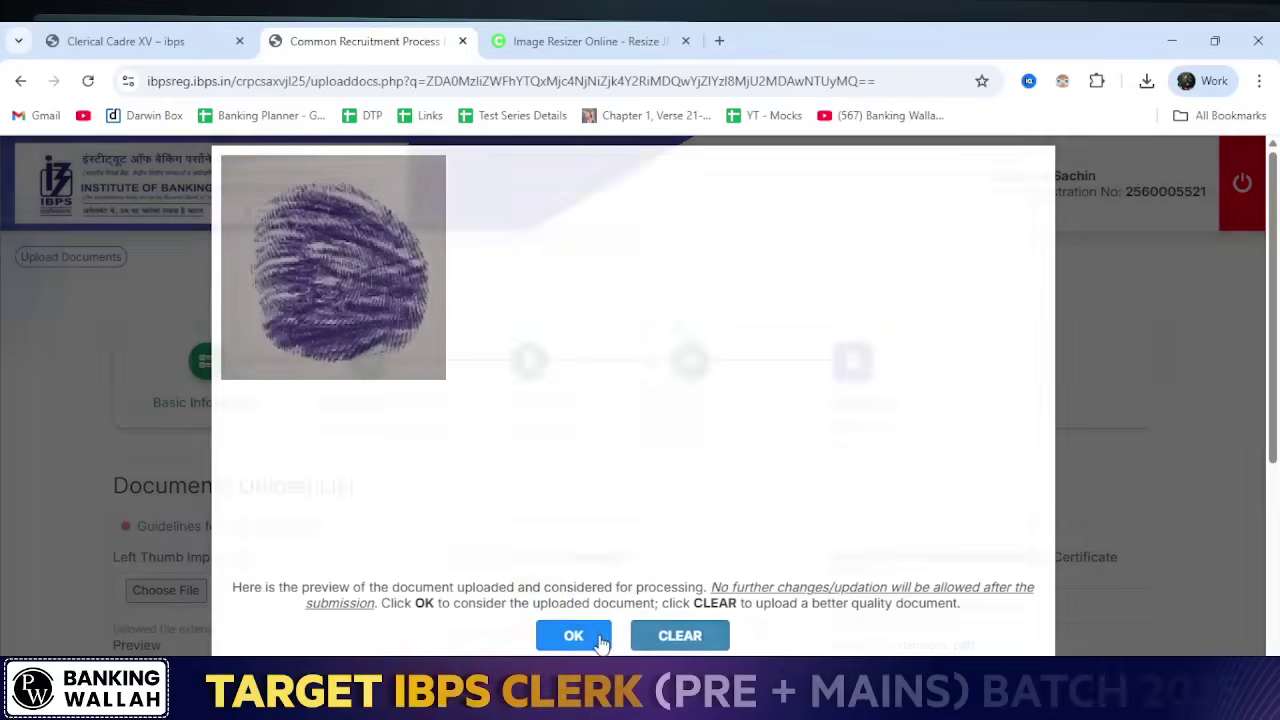
click(598, 634)
scroll(578, 567, down, 1)
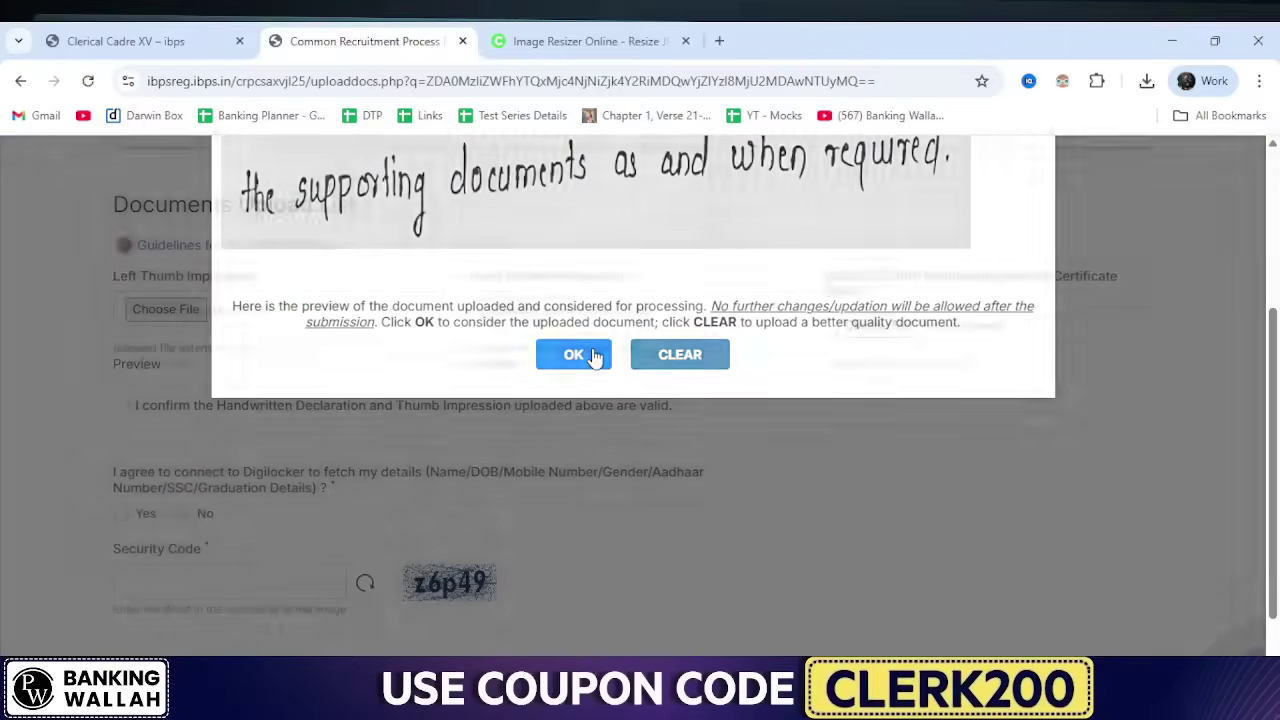
click(573, 355)
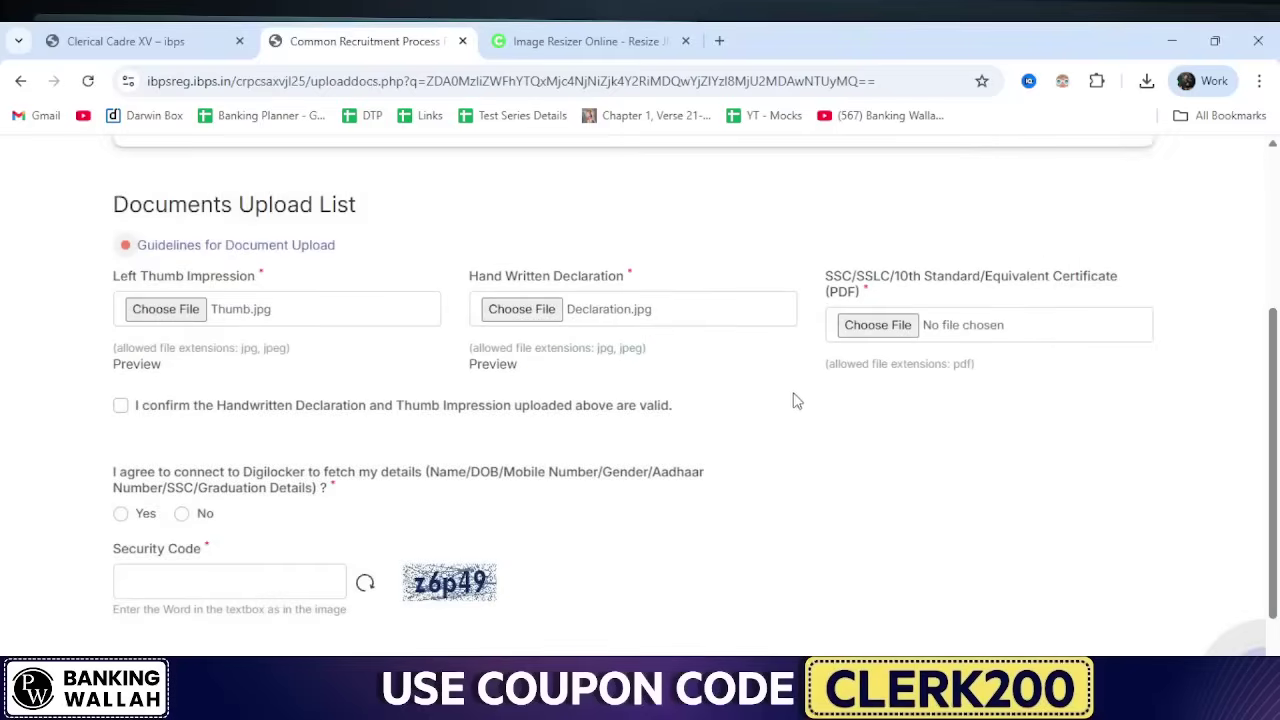
Step: Upload images.pdf as the SSC/10th standard certificate and confirm that the handwritten declaration and thumb impression are valid
click(877, 325)
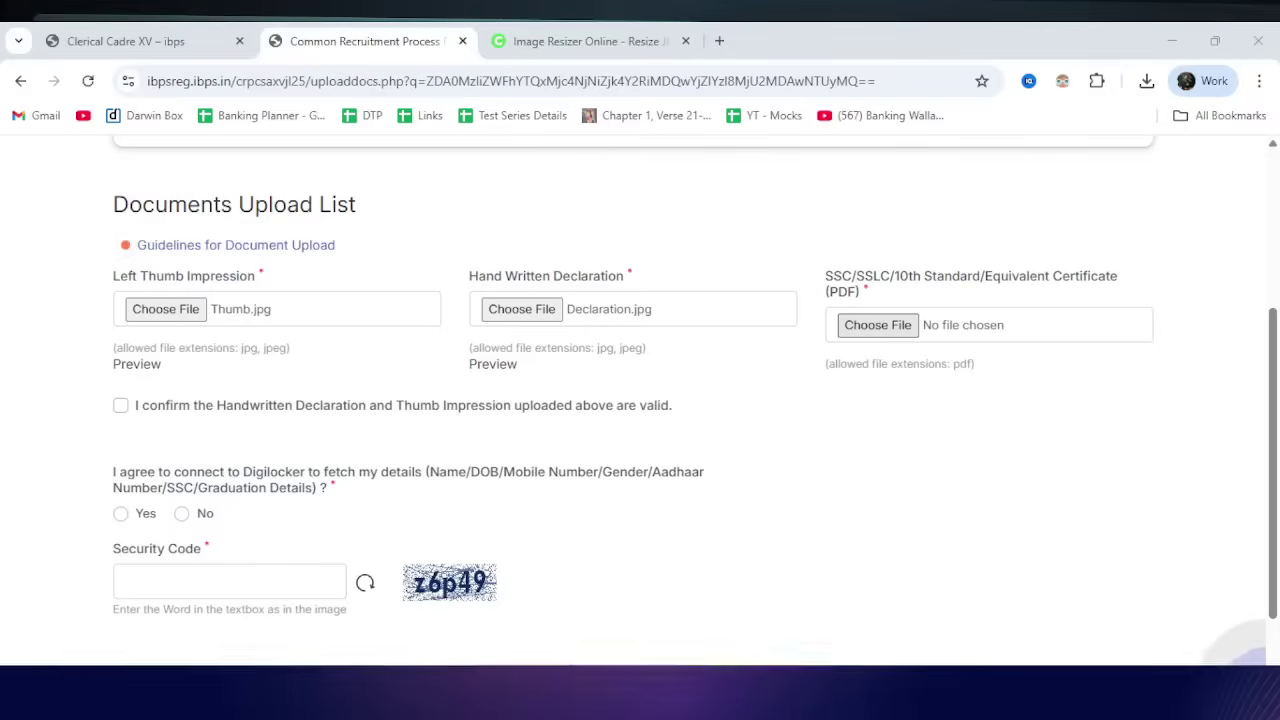
click(515, 325)
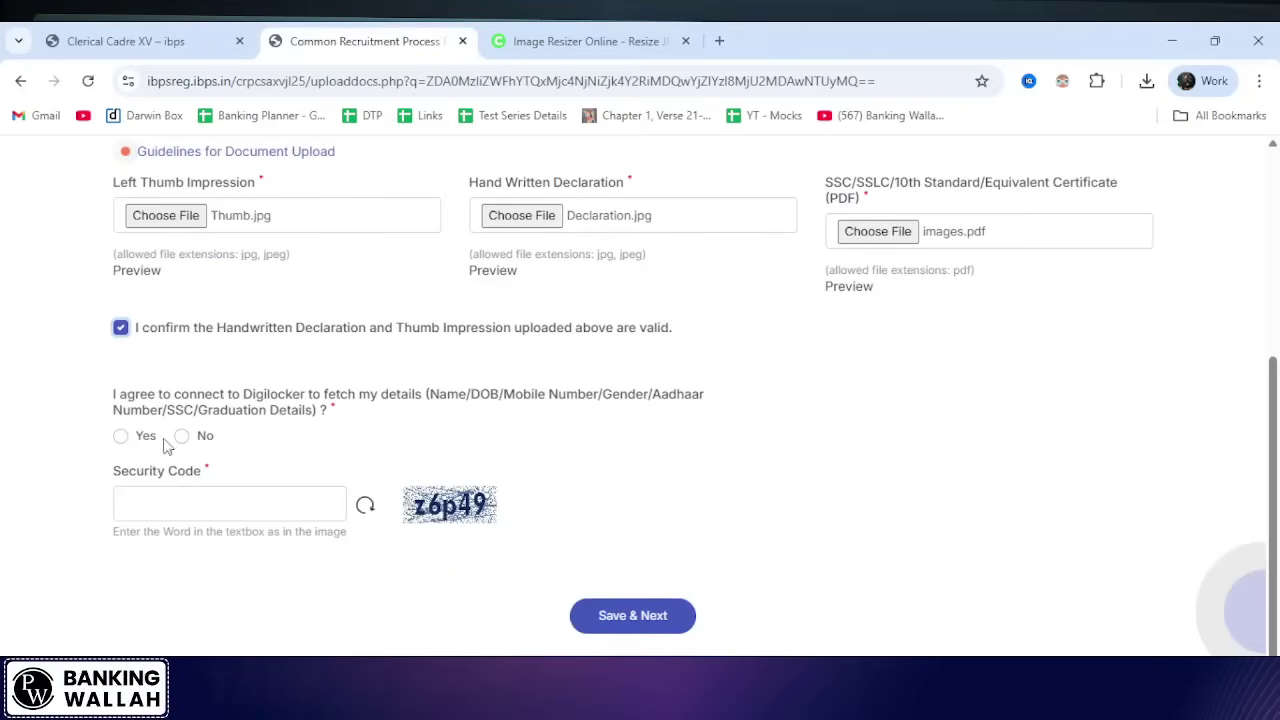
Step: Agree to connect to DigiLocker to fetch the applicant's details and proceed with the connection
click(121, 438)
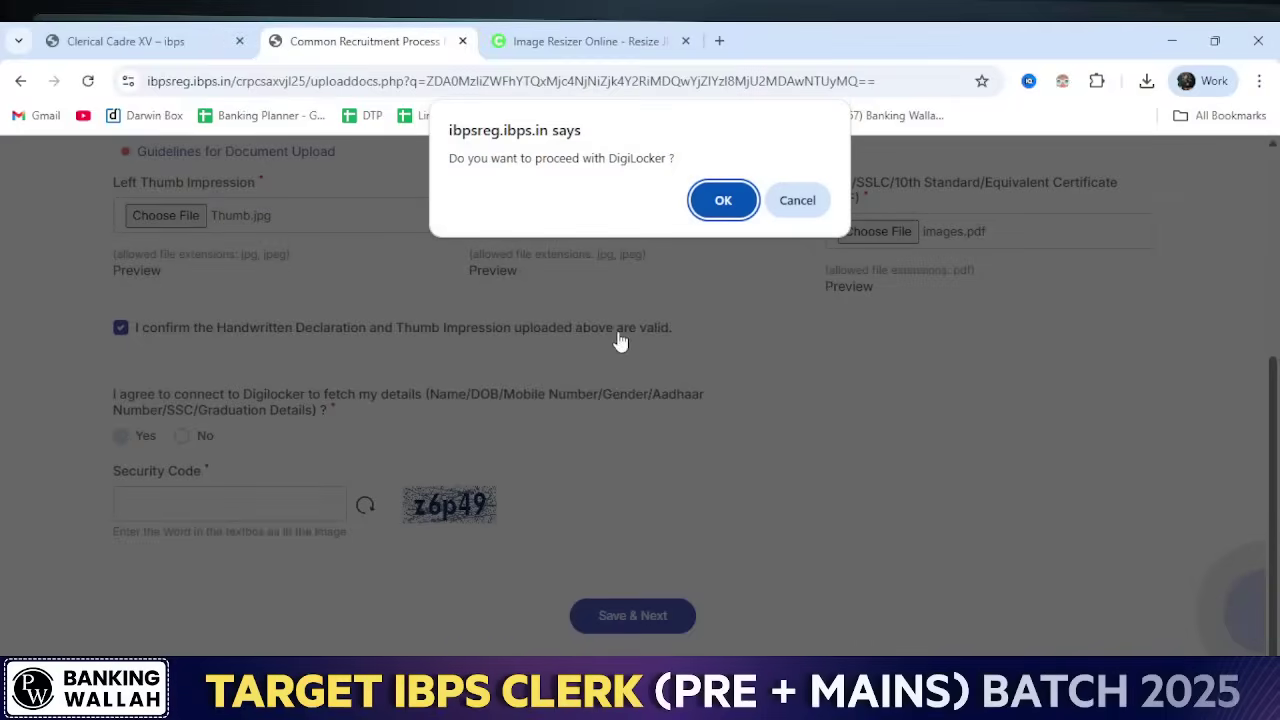
click(722, 202)
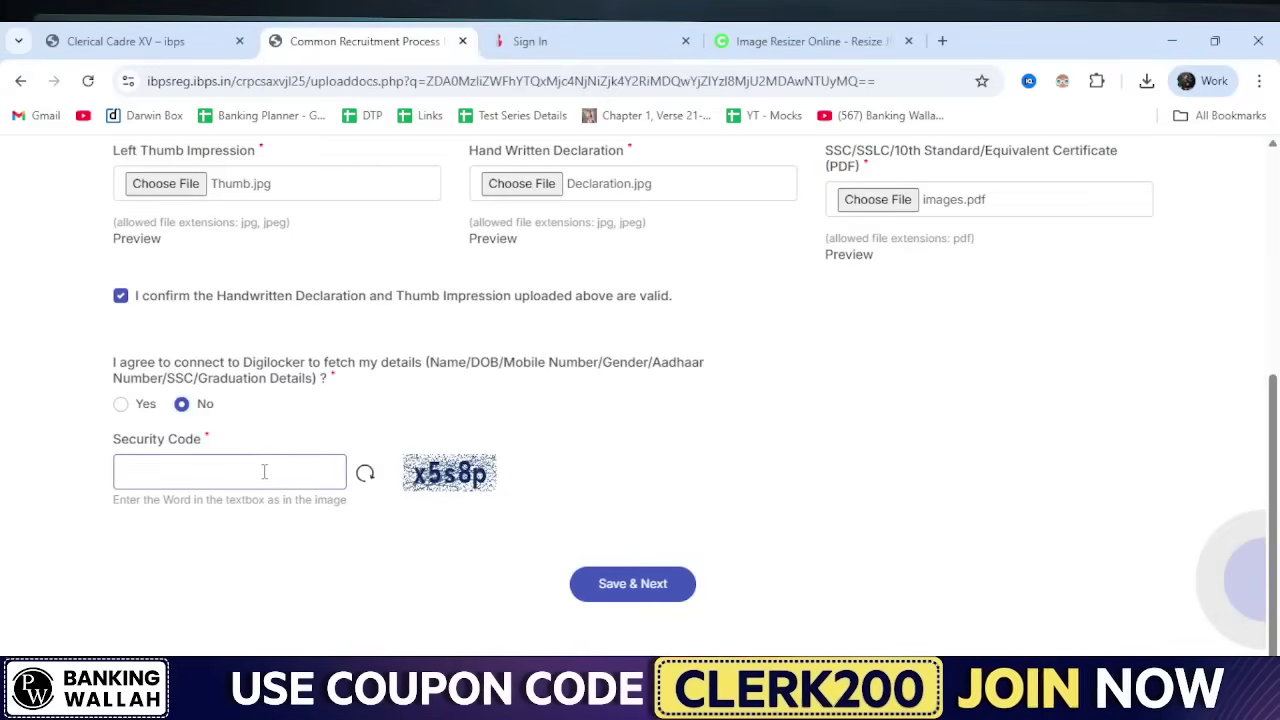
Step: With the DigiLocker connection set to No, enter the security code from the image and save the uploaded documents
text(5s)
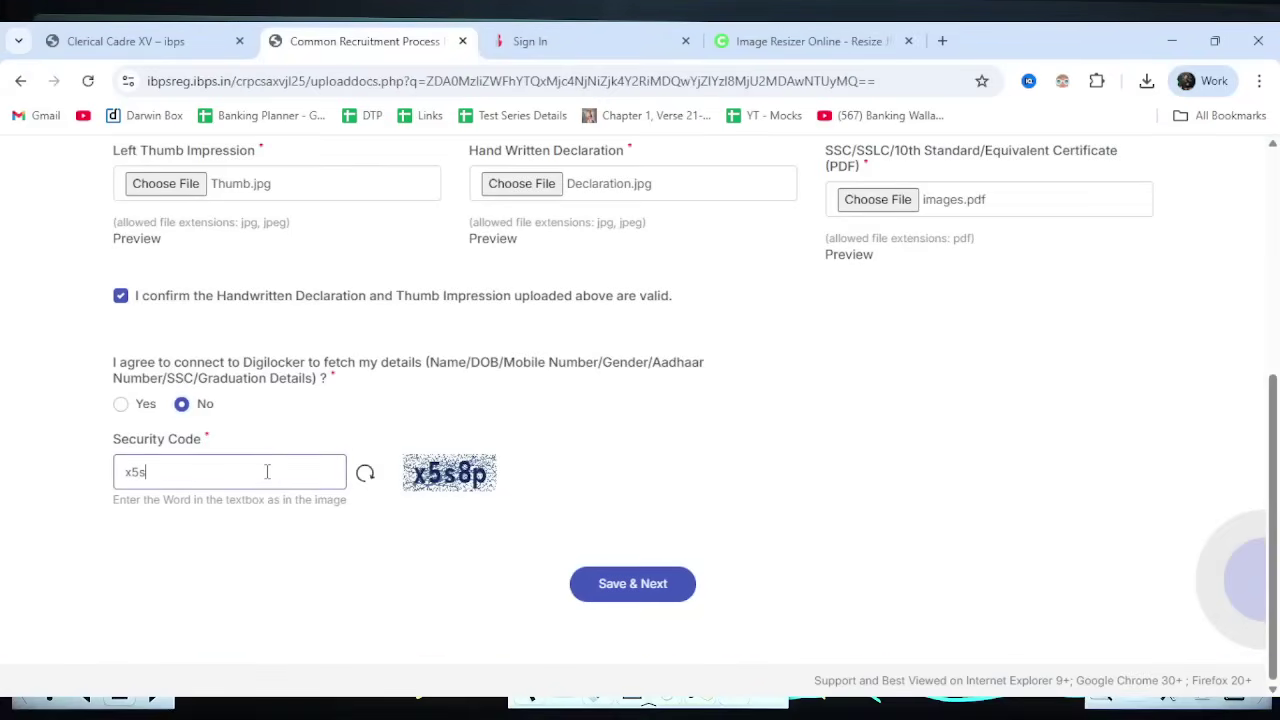
text(8p)
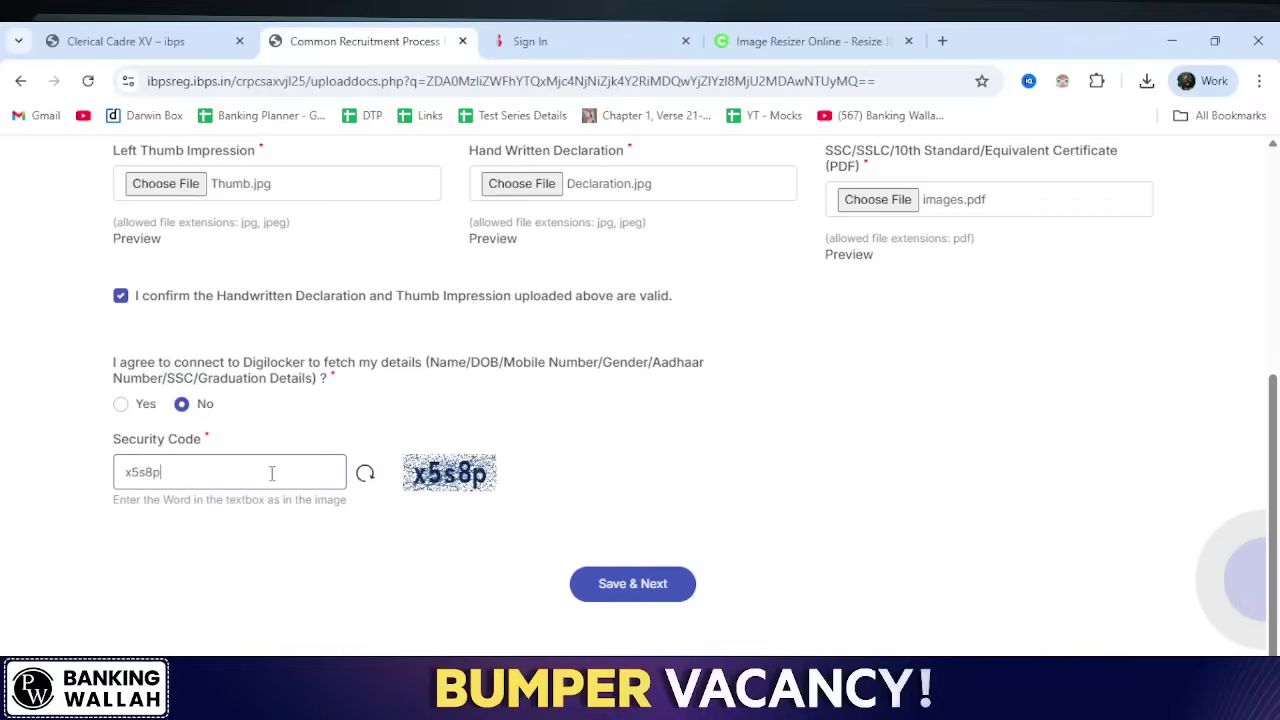
click(593, 584)
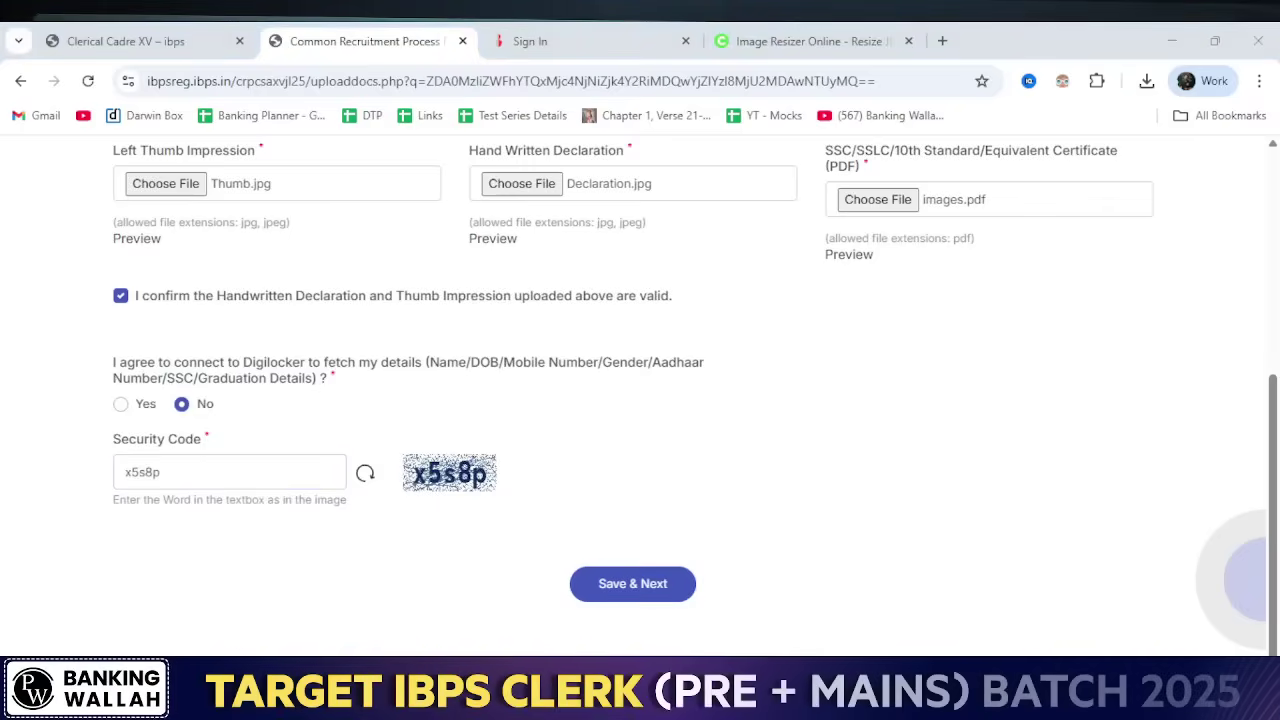